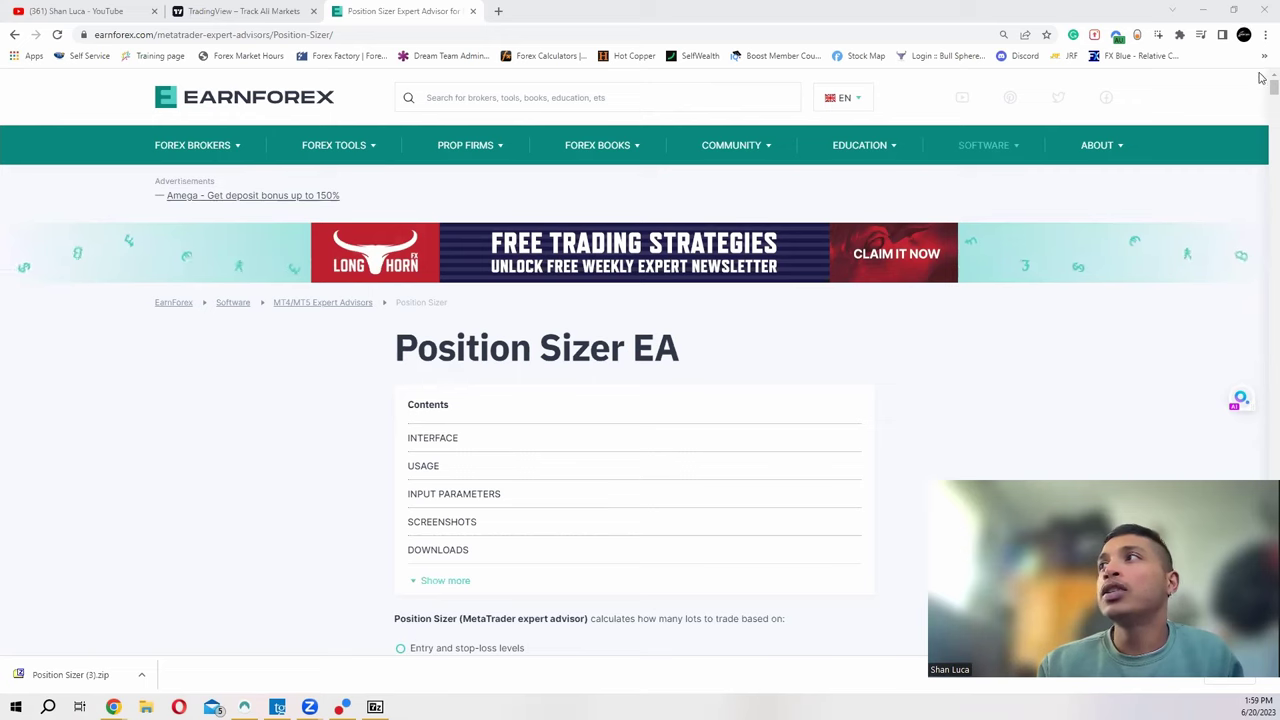
# - Scroll down the EarnForex Position Sizer page to the Downloads section
pyautogui.scroll(-3, 1262, 110)
pyautogui.scroll(-10, 1262, 103)
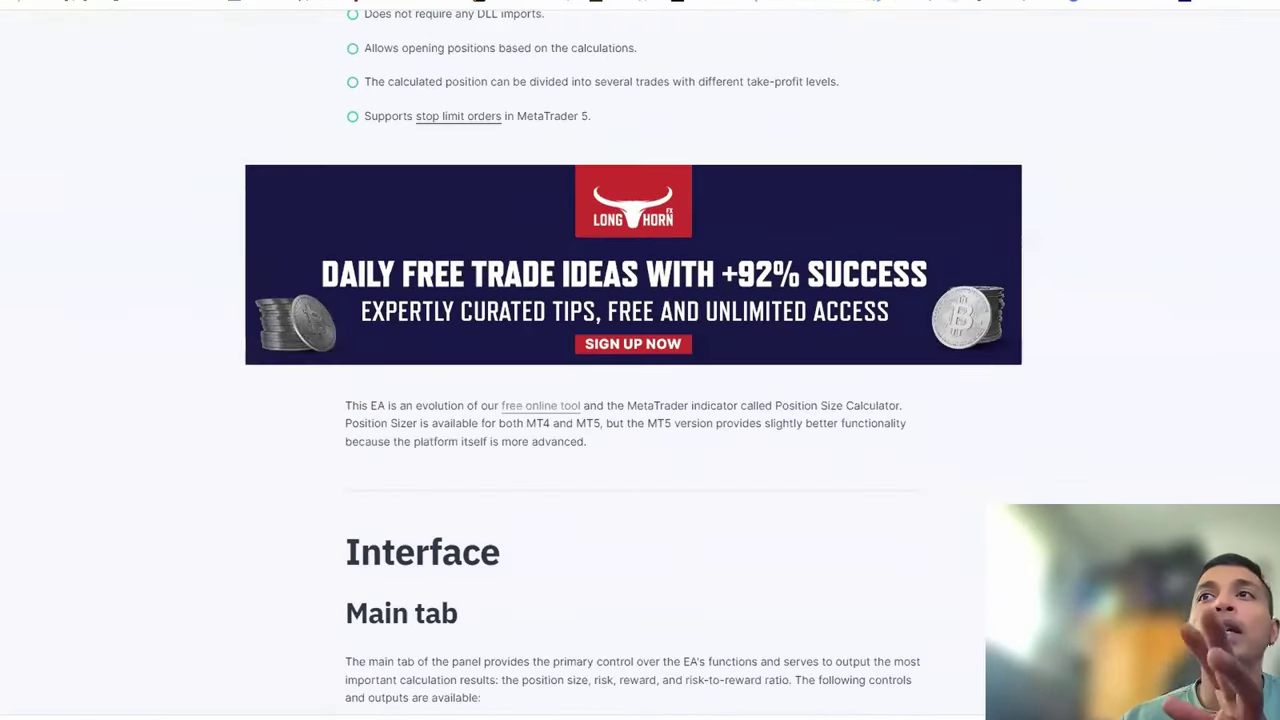
pyautogui.scroll(-6, 640, 360)
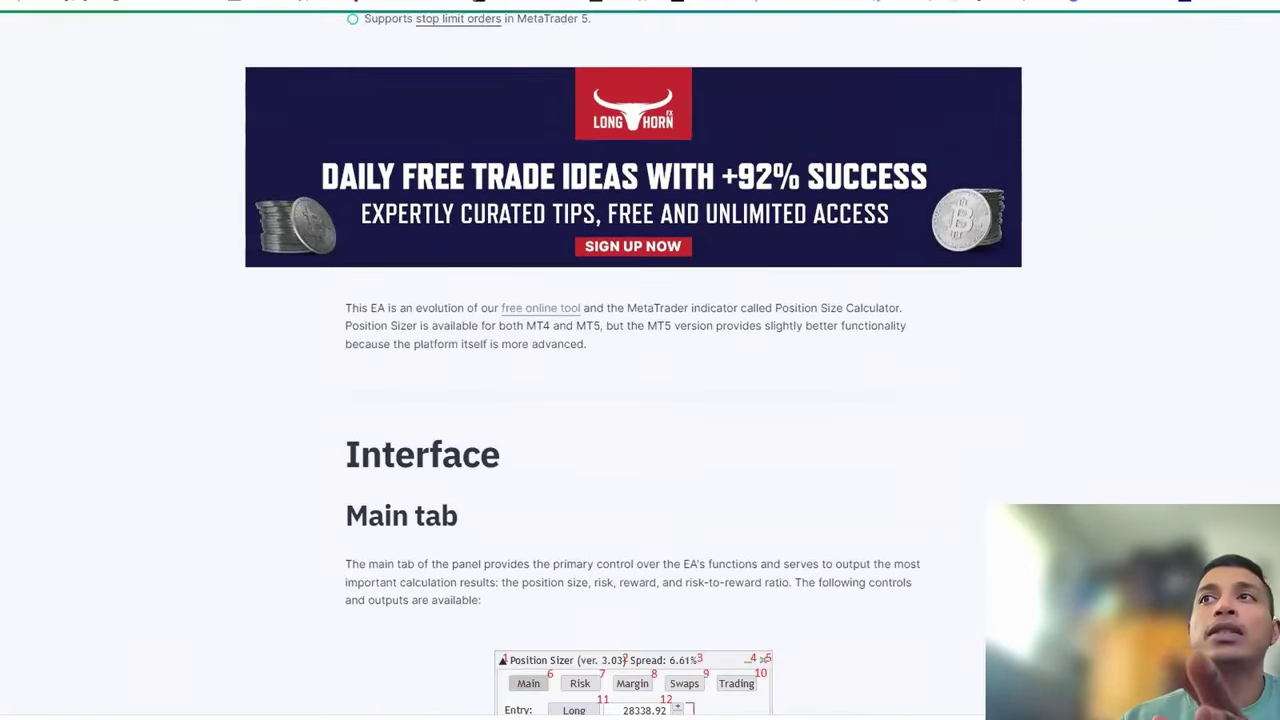
pyautogui.scroll(-15, 640, 360)
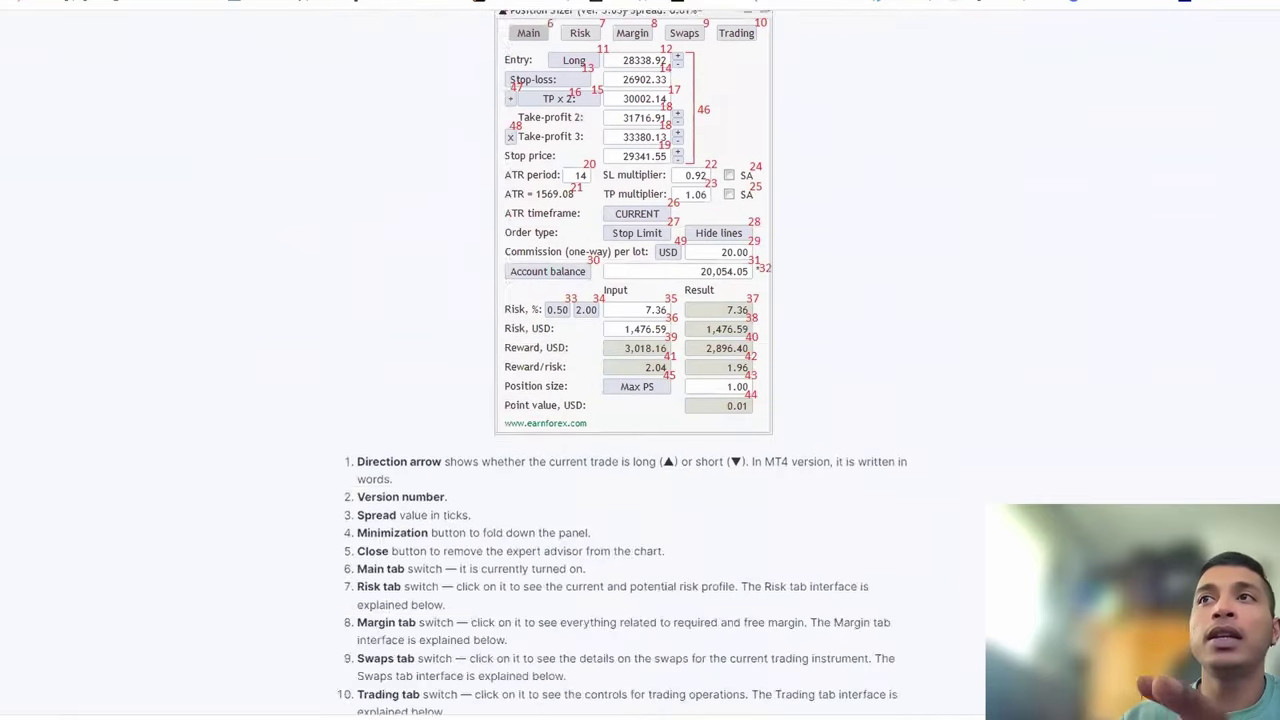
pyautogui.scroll(-12, 640, 360)
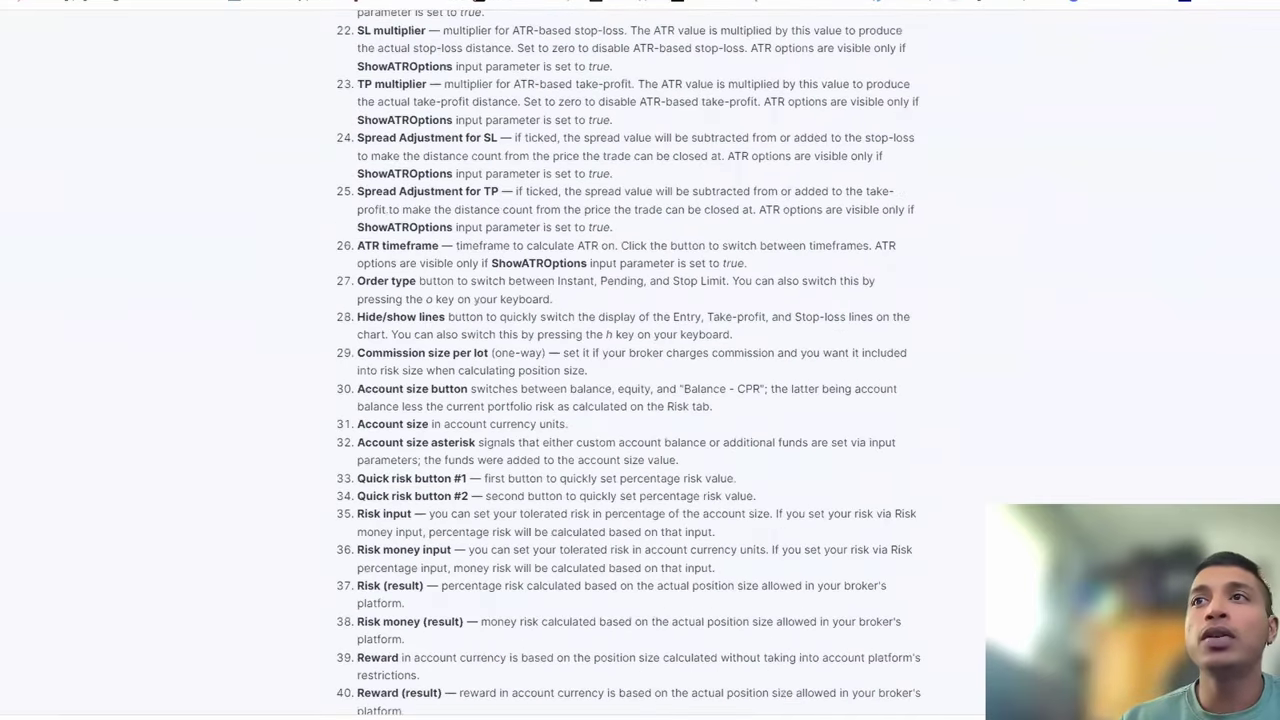
pyautogui.scroll(-4, 640, 360)
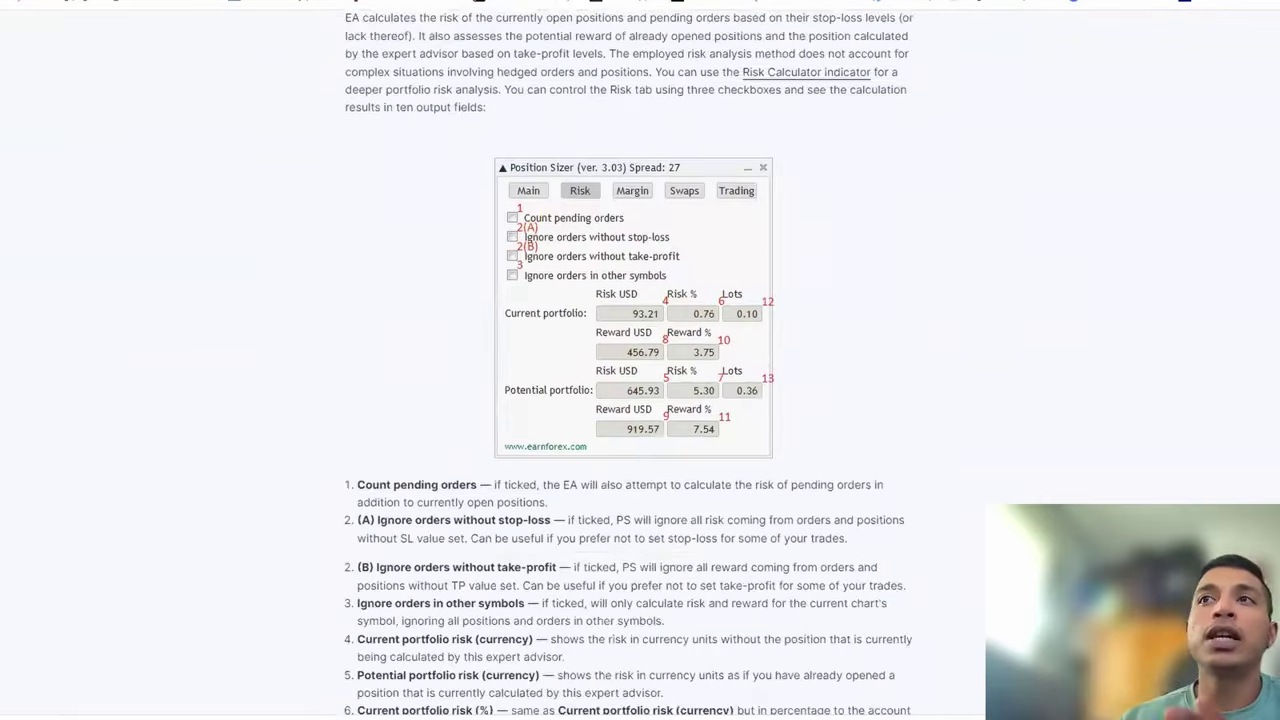
pyautogui.scroll(-2, 640, 360)
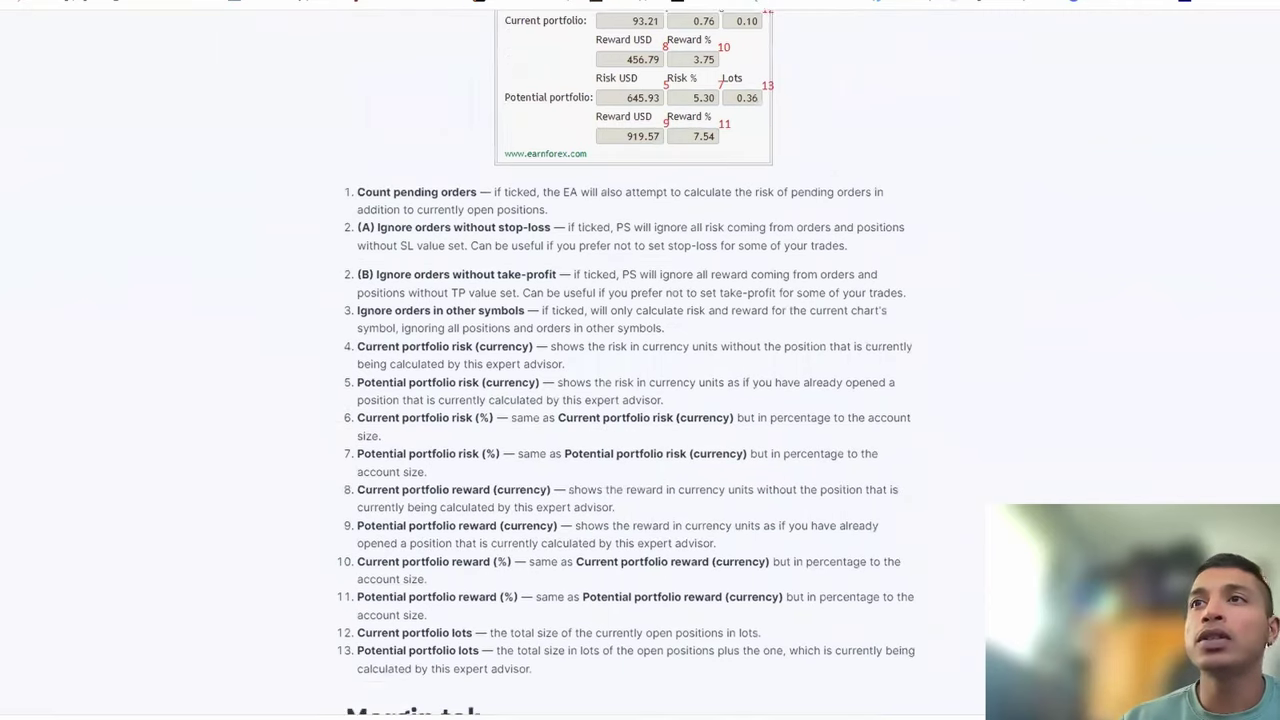
pyautogui.scroll(-8, 640, 360)
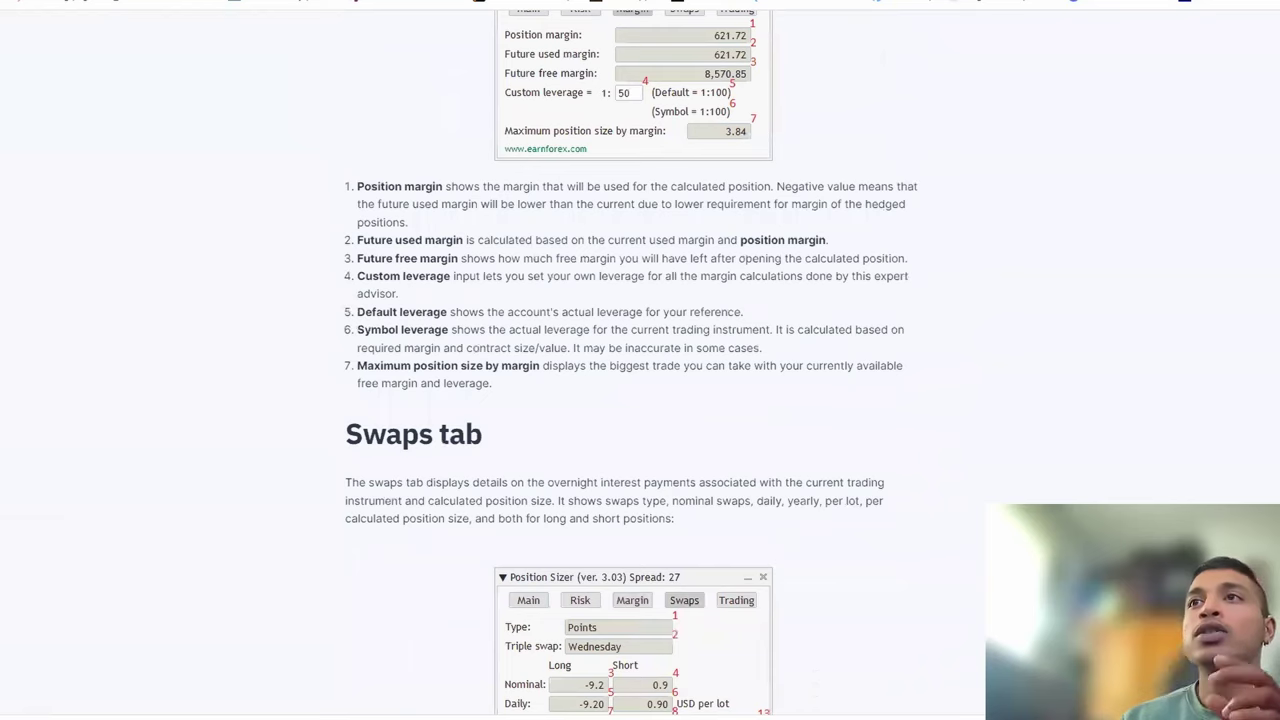
pyautogui.scroll(-2, 1257, 213)
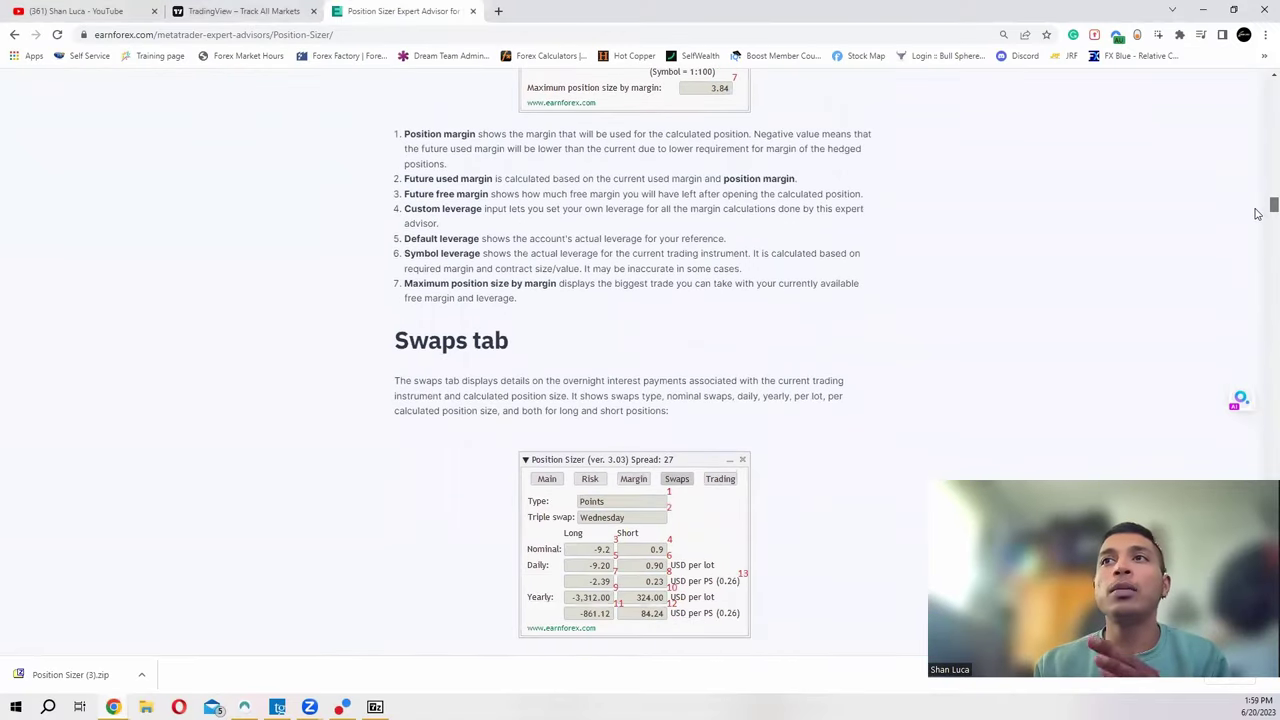
pyautogui.scroll(-2, 1257, 215)
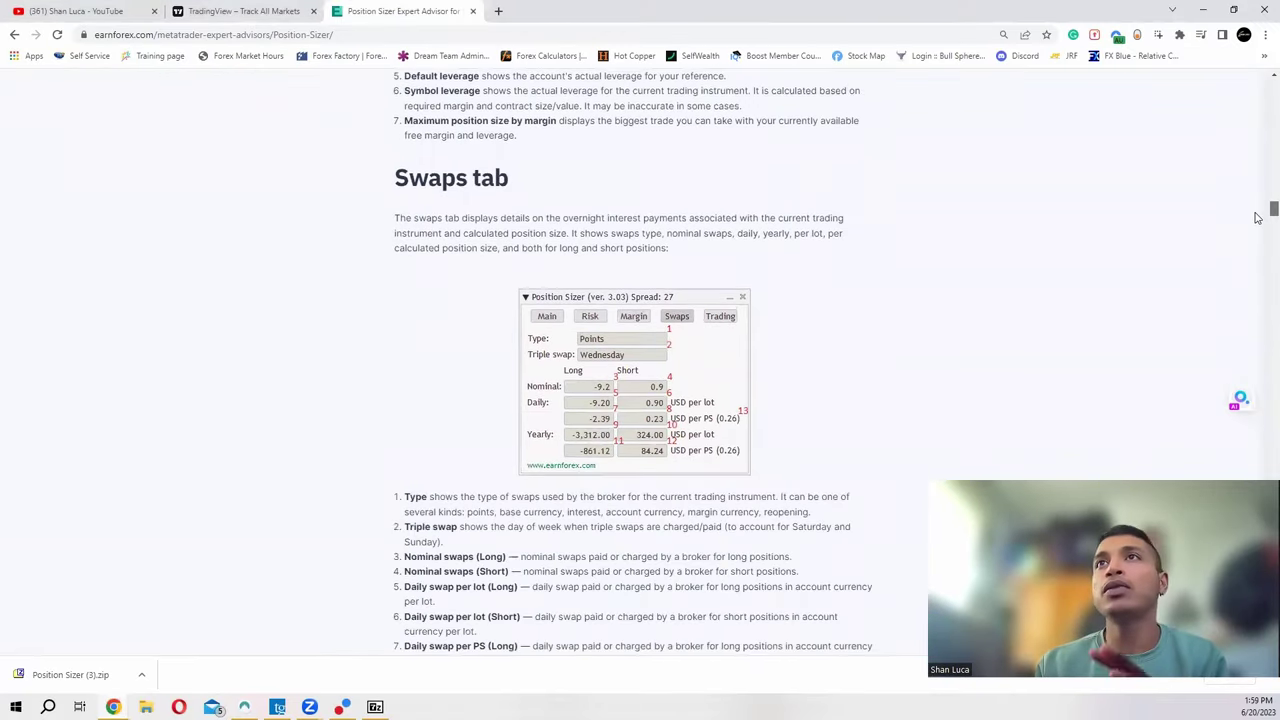
pyautogui.scroll(-3, 1257, 217)
pyautogui.scroll(-10, 1246, 289)
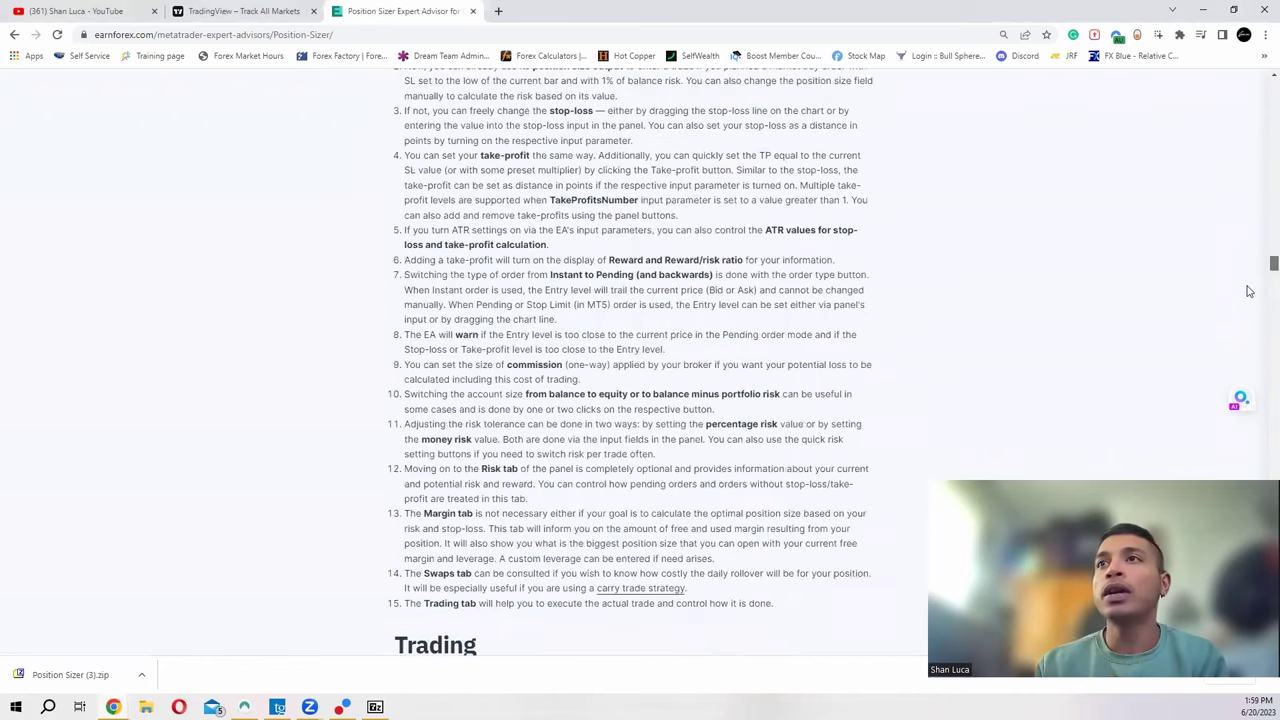
pyautogui.scroll(-6, 1249, 320)
pyautogui.scroll(-15, 1255, 340)
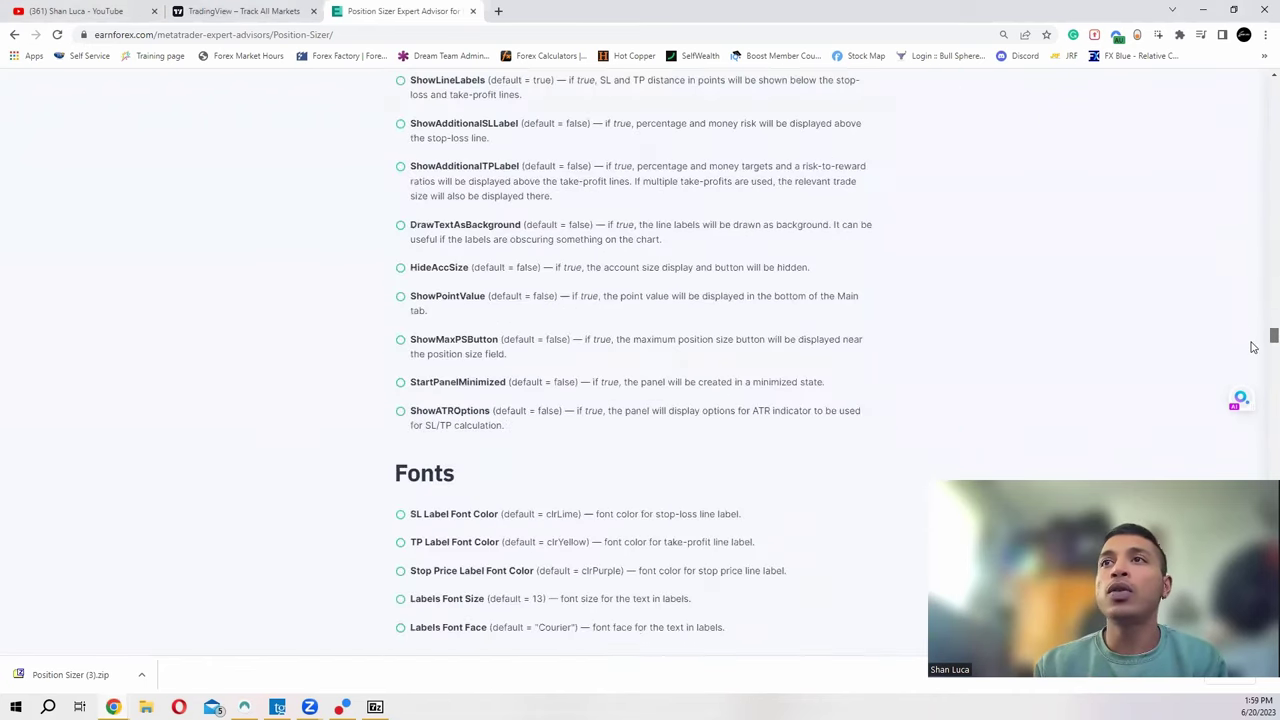
pyautogui.scroll(-5, 1256, 383)
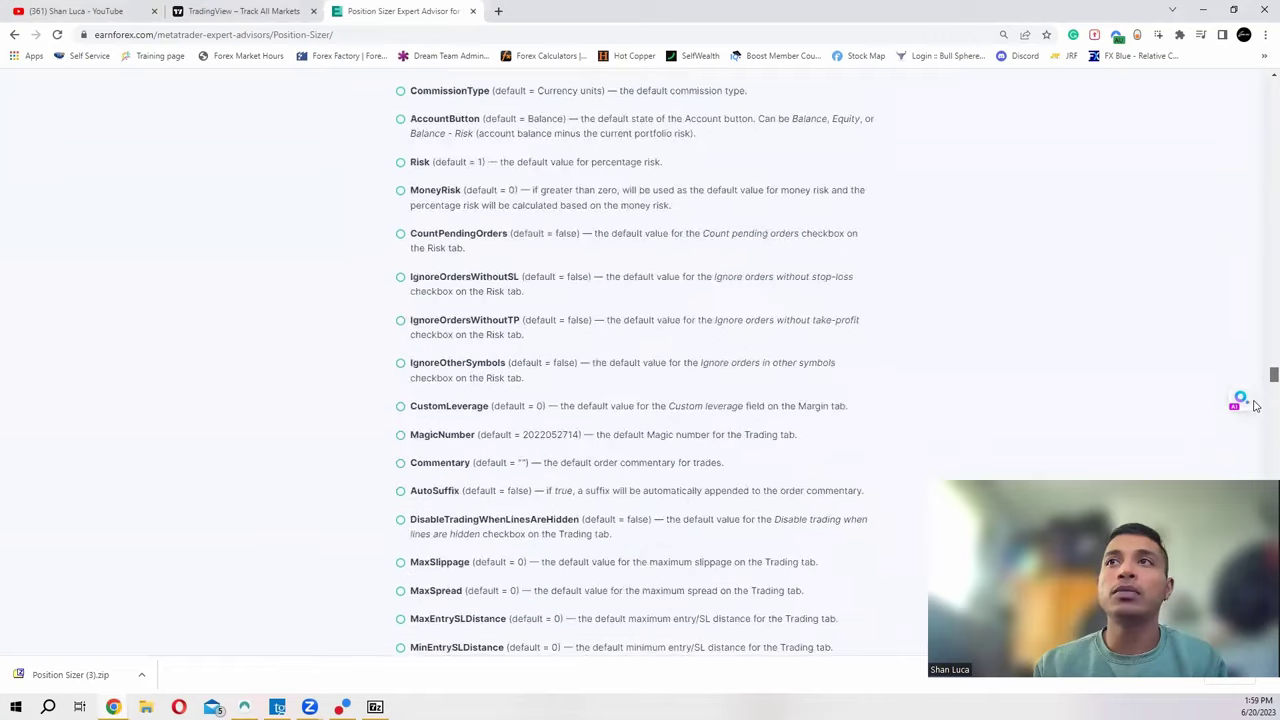
pyautogui.scroll(20, 1256, 383)
pyautogui.scroll(-8, 1256, 383)
pyautogui.scroll(-10, 640, 360)
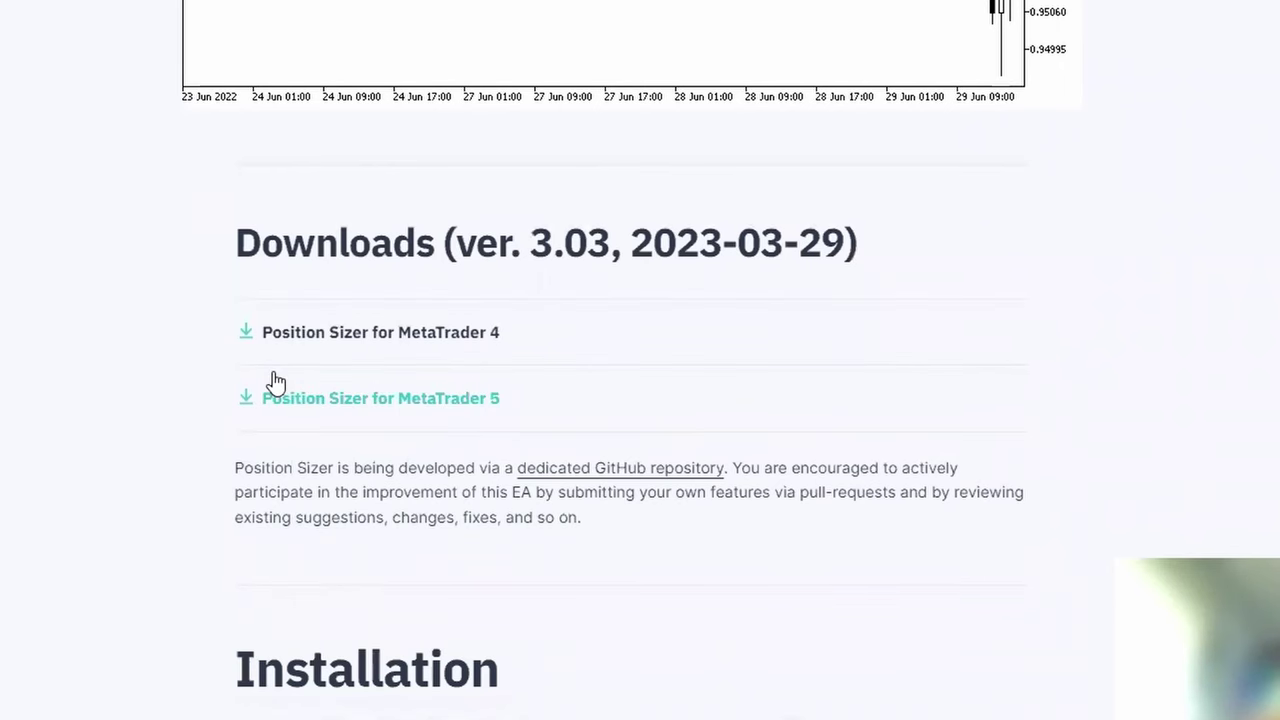
# - Download Position Sizer for MetaTrader 5, then open the terminal's data folder via File
pyautogui.click(294, 403)
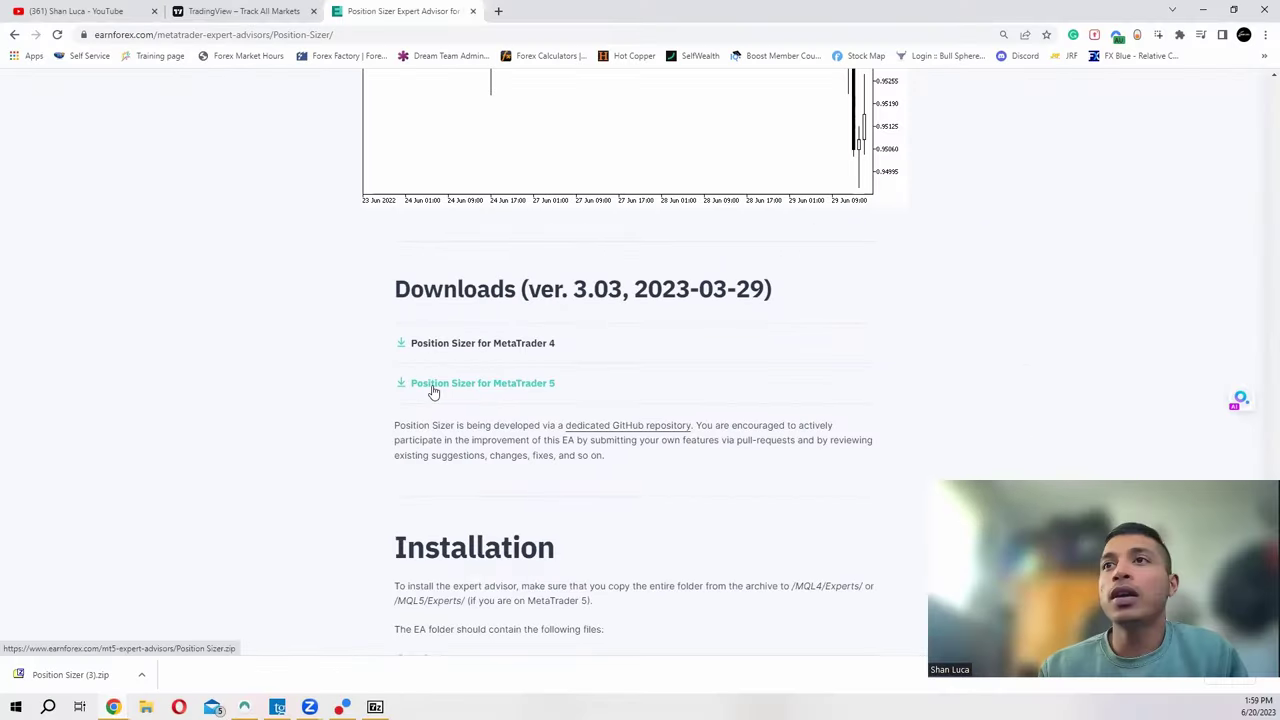
pyautogui.click(433, 392)
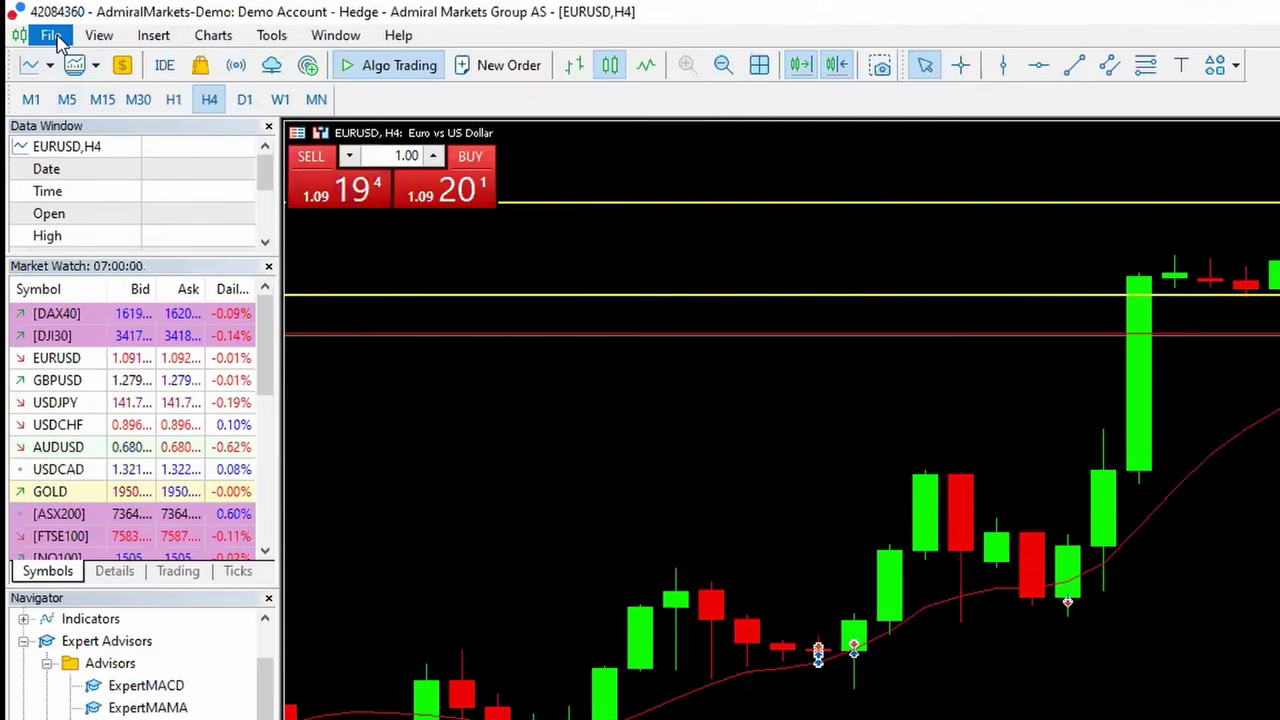
pyautogui.click(52, 35)
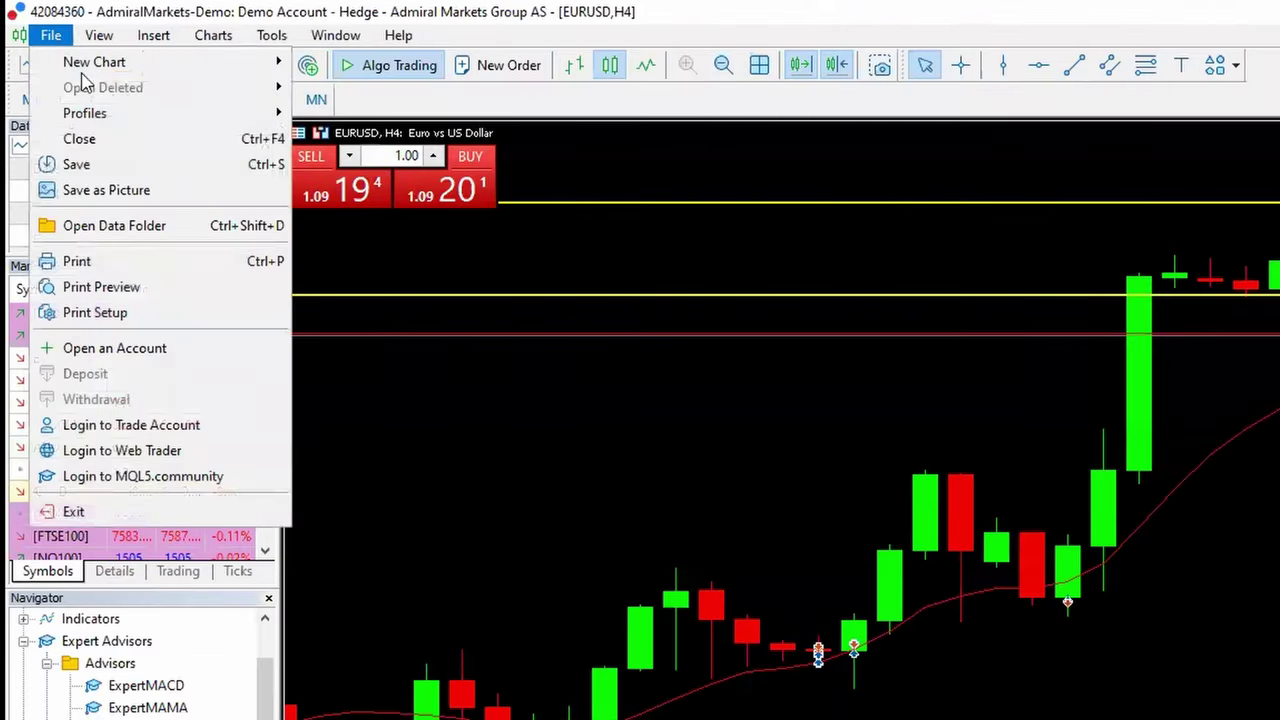
pyautogui.click(143, 223)
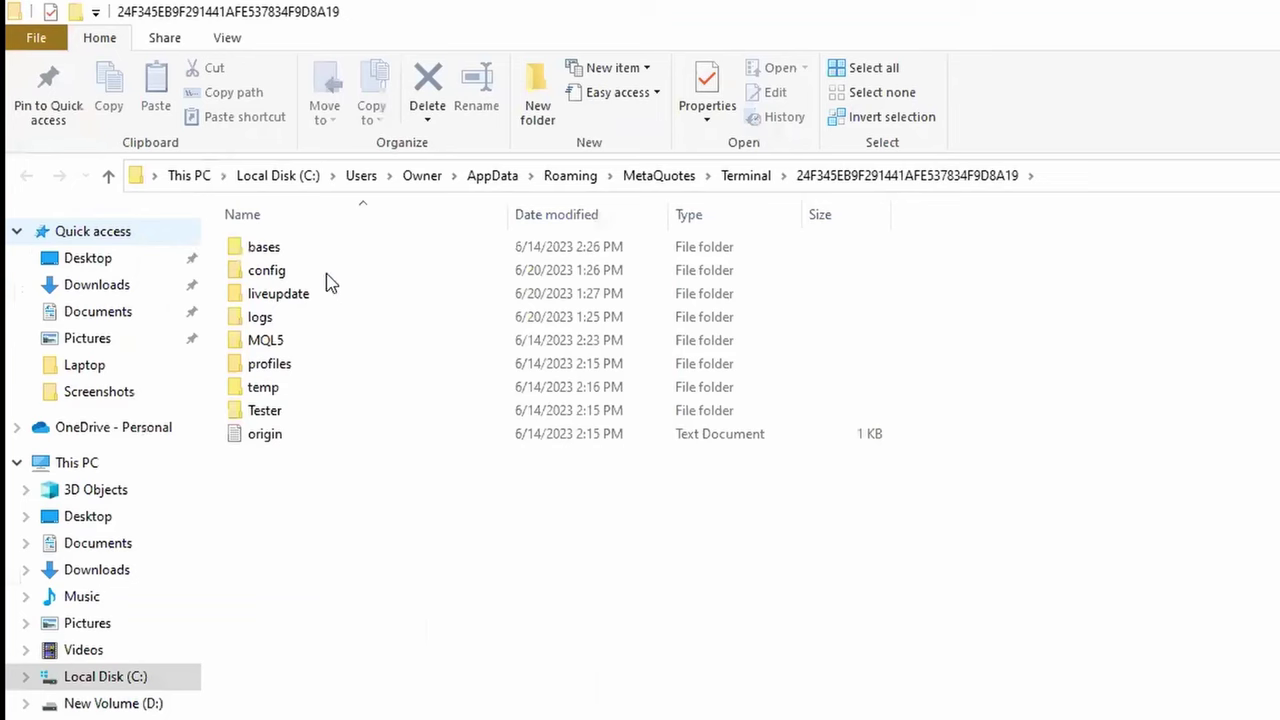
# - Navigate into MQL5\Experts\Advisors in the MetaTrader data folder
pyautogui.doubleClick(294, 350)
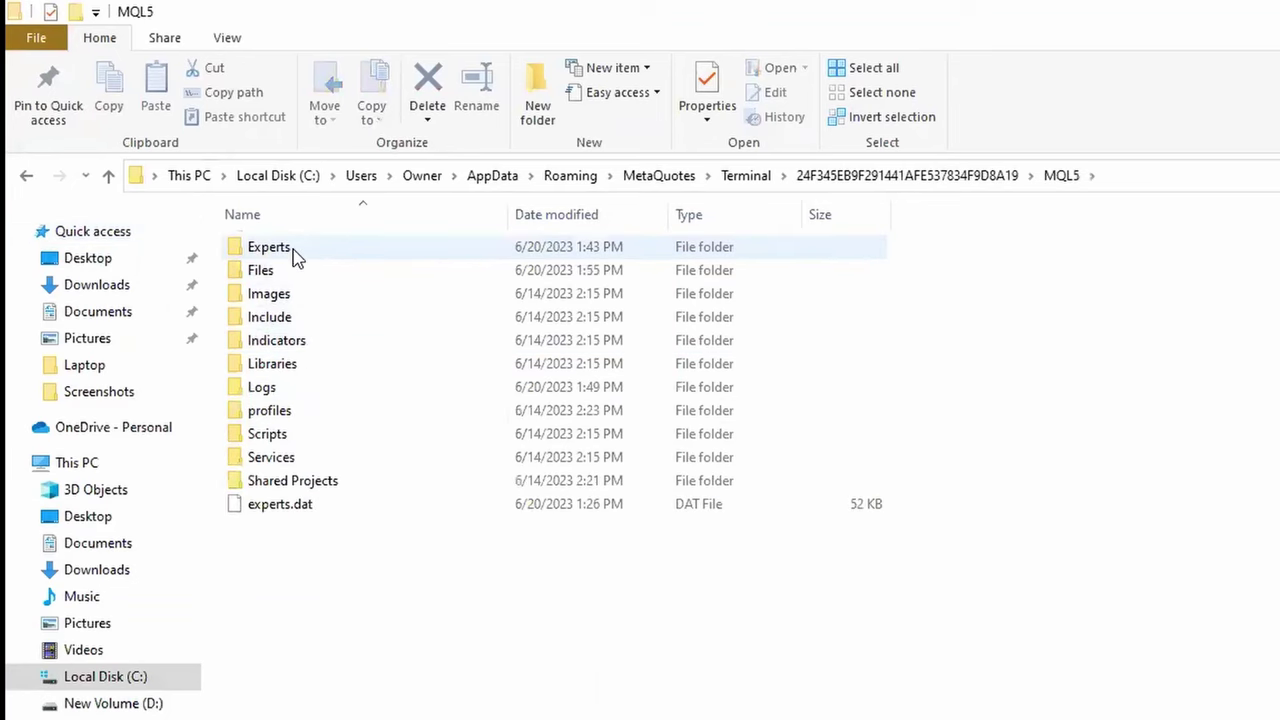
pyautogui.doubleClick(294, 258)
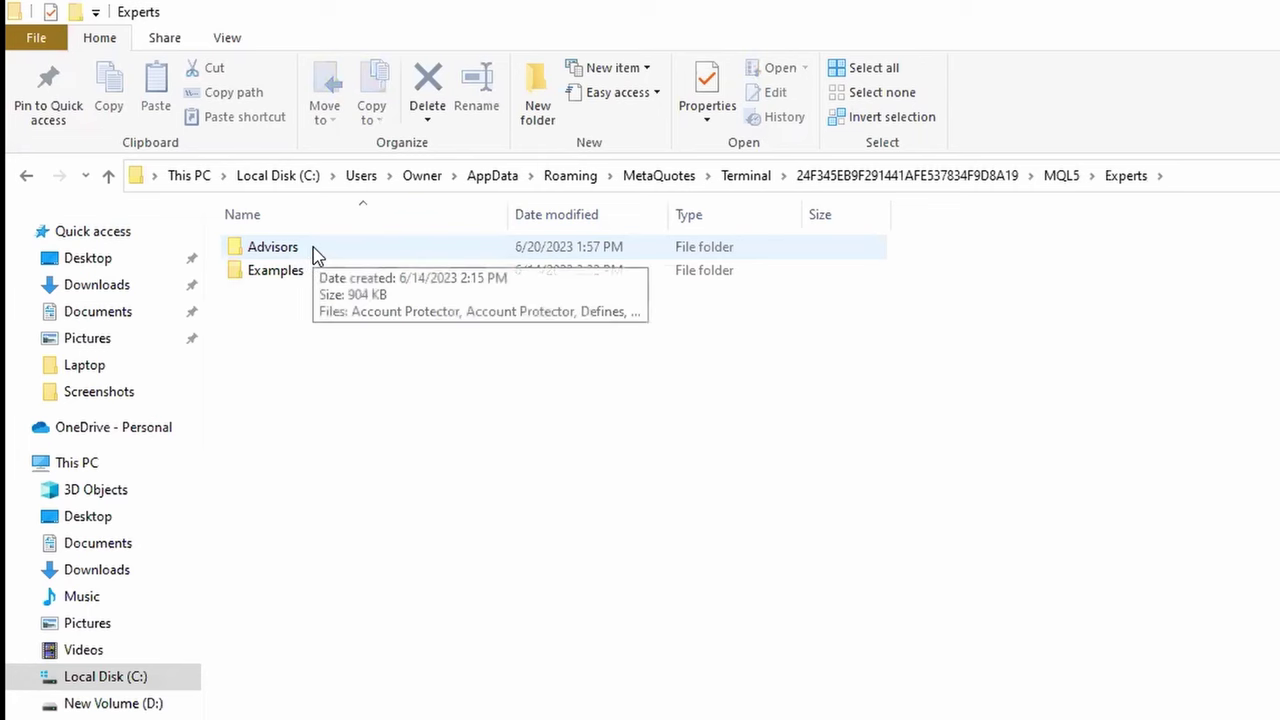
pyautogui.doubleClick(300, 248)
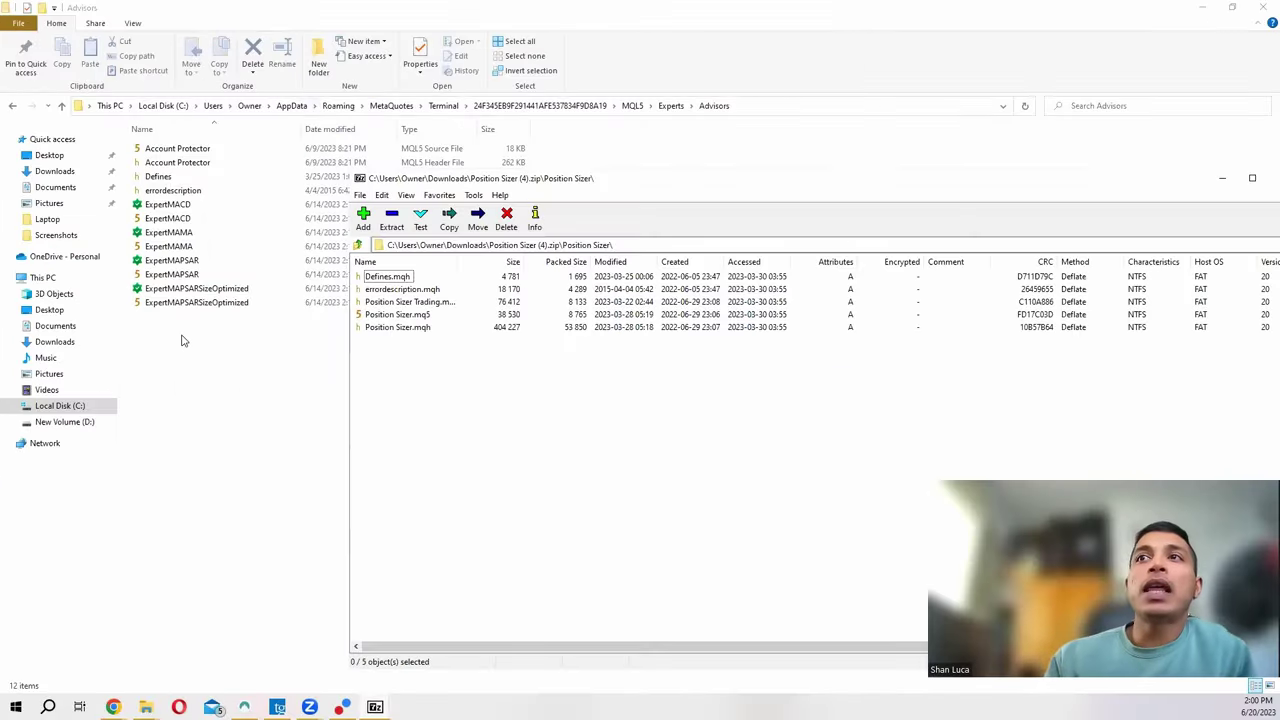
# - Drag the five Position Sizer files from 7-Zip into Advisors, replacing the older same-named copies
pyautogui.moveTo(431, 421); pyautogui.dragTo(400, 276)
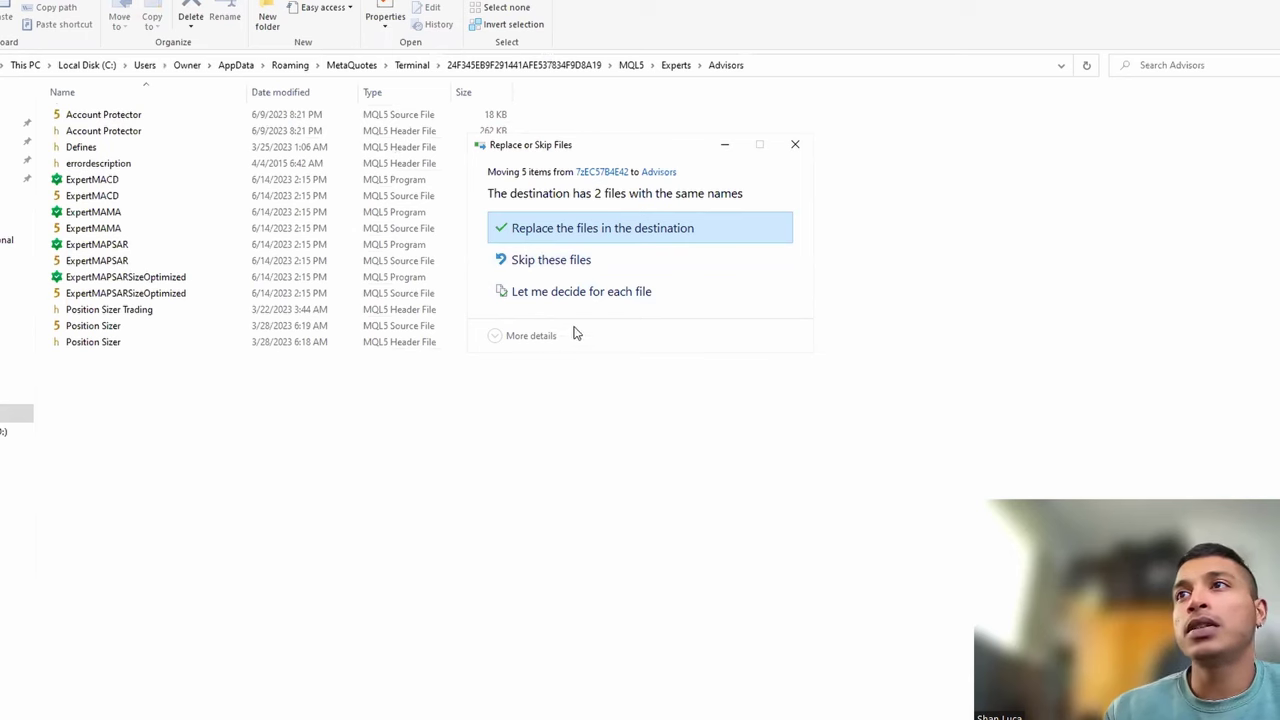
pyautogui.click(566, 233)
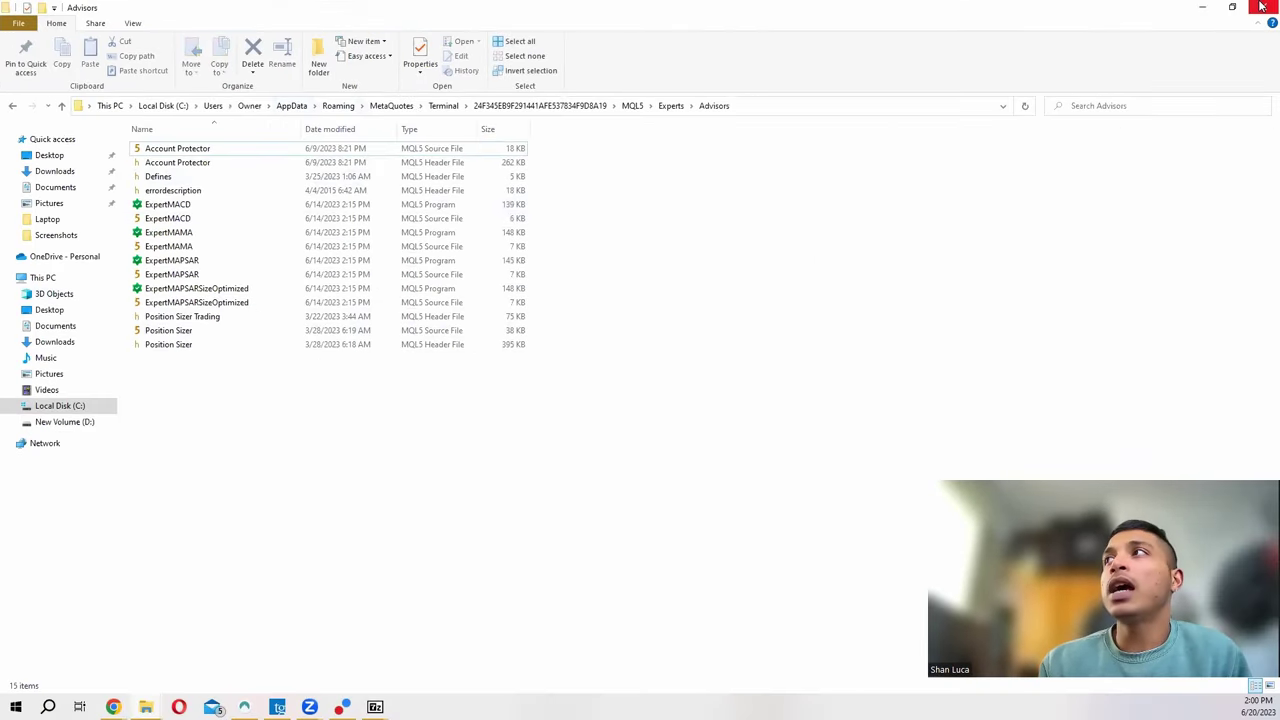
# - Close the Advisors and archive windows, then refresh the Navigator's Expert Advisors list
pyautogui.click(1262, 7)
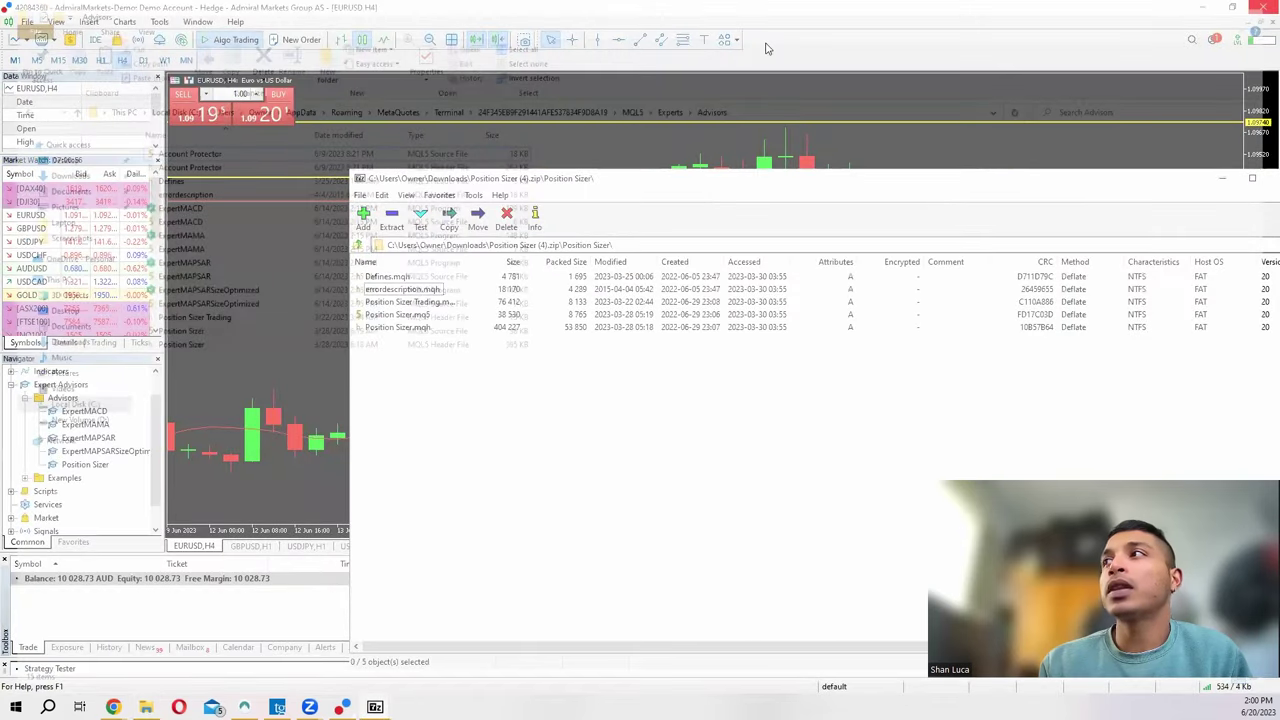
pyautogui.moveTo(1166, 183); pyautogui.dragTo(844, 188)
pyautogui.click(972, 187)
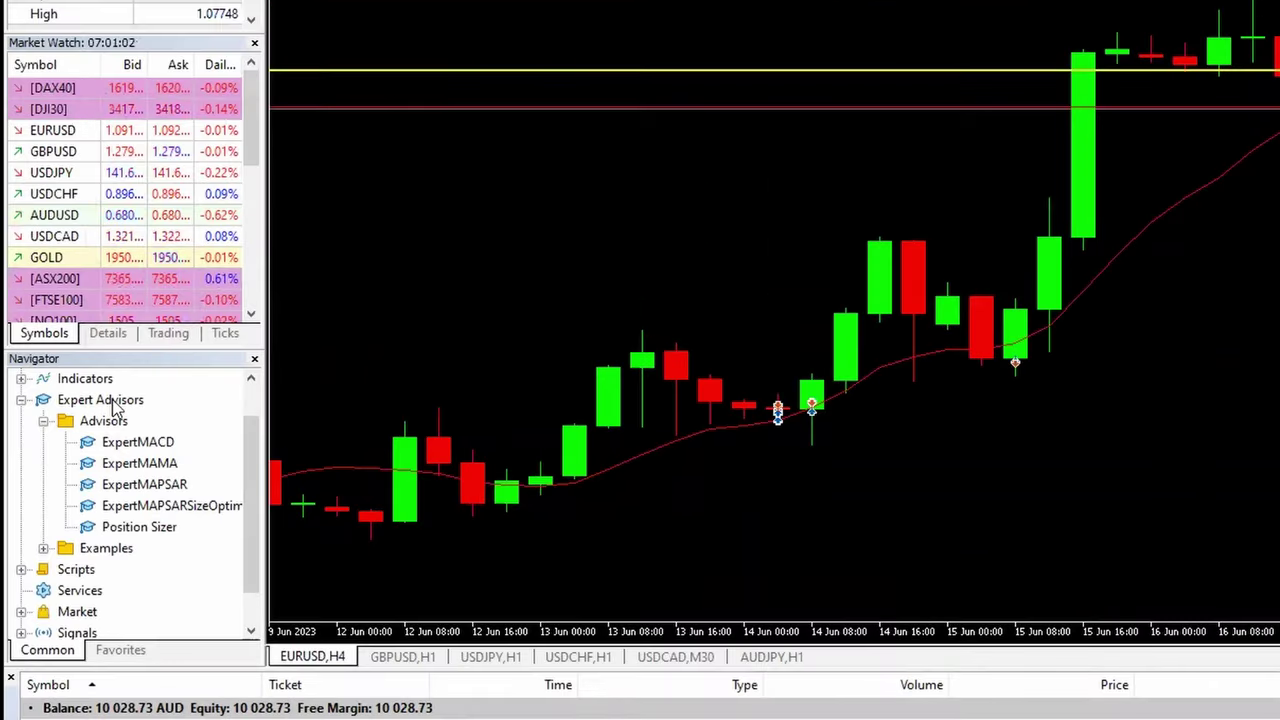
pyautogui.rightClick(115, 405)
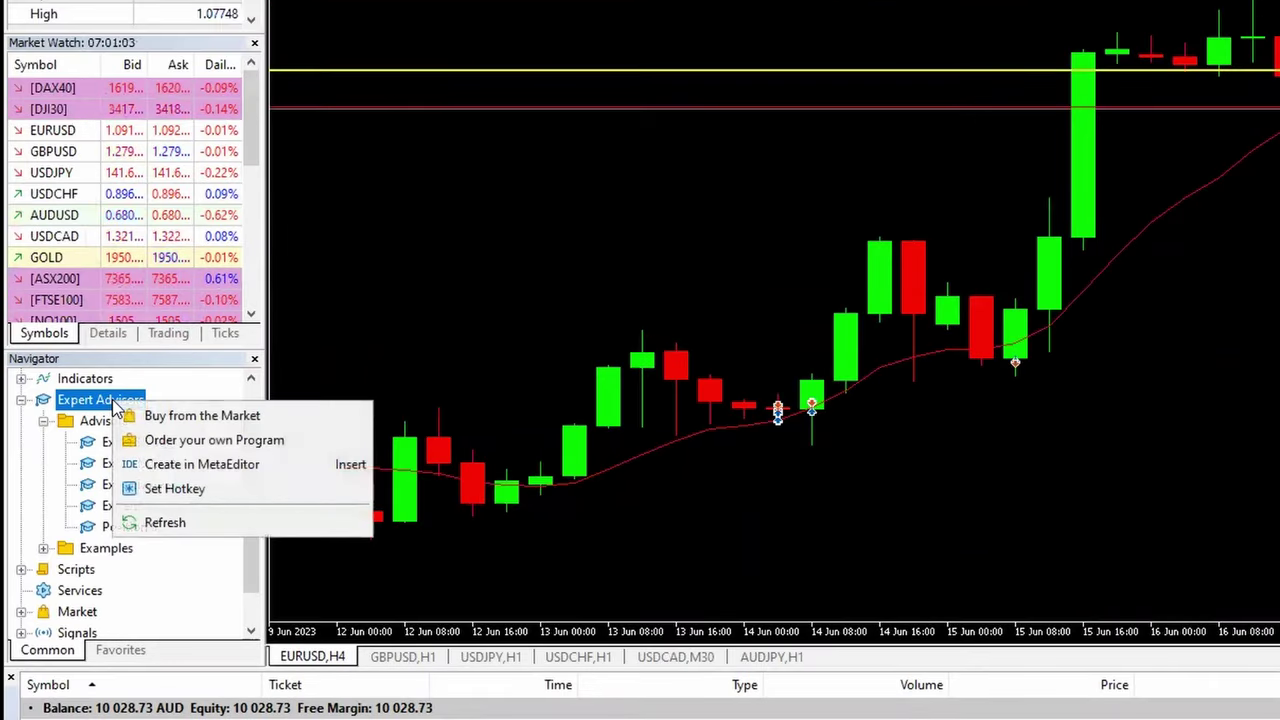
pyautogui.click(180, 526)
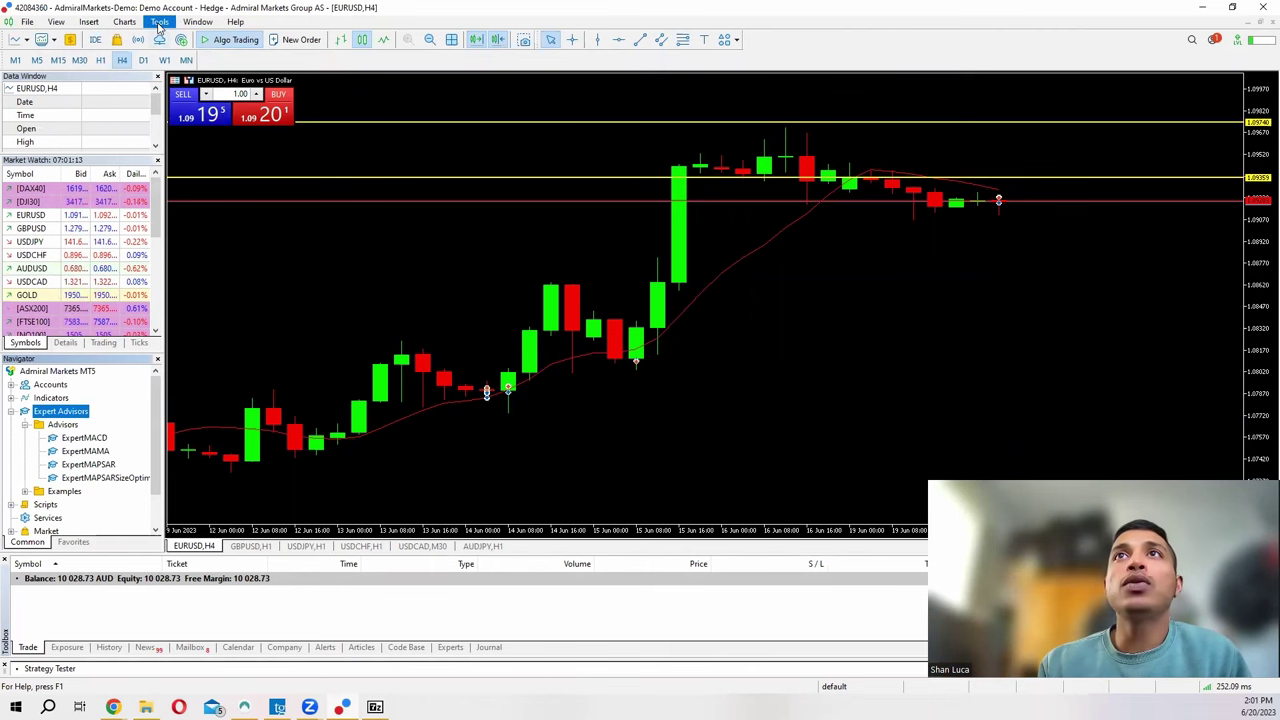
# - Launch MetaQuotes Language Editor from the Tools menu
pyautogui.click(158, 24)
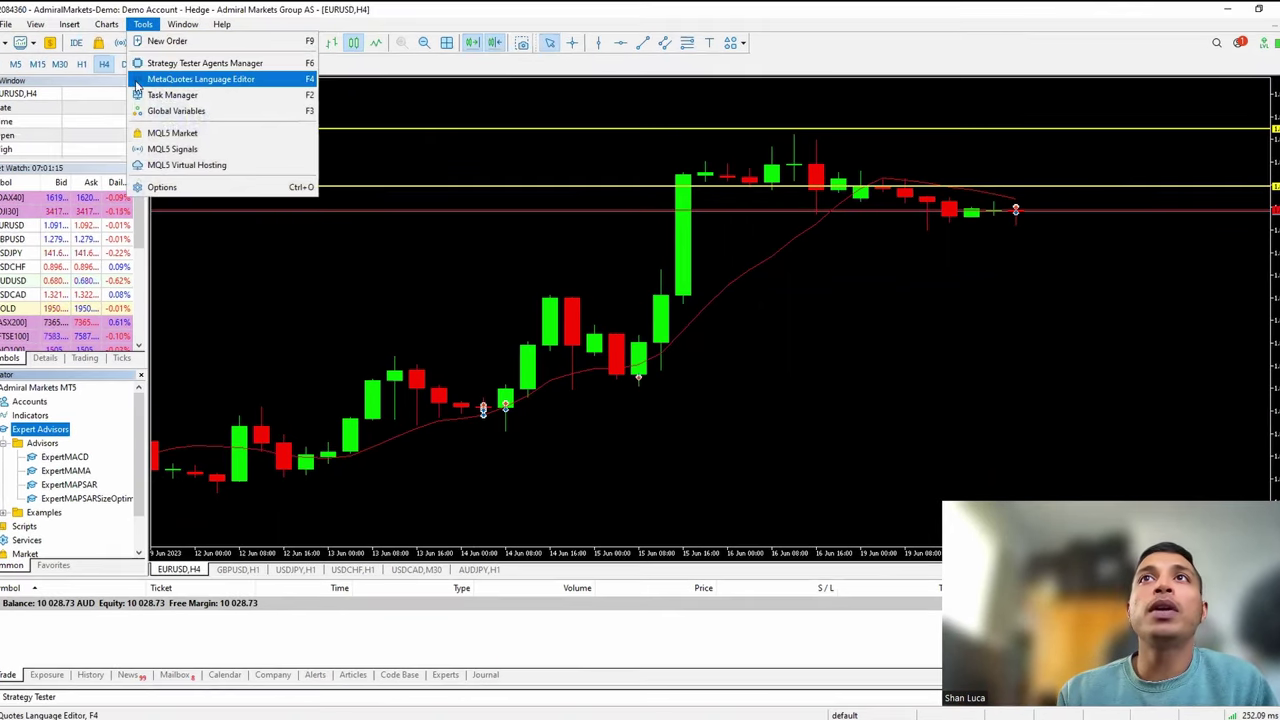
pyautogui.click(203, 80)
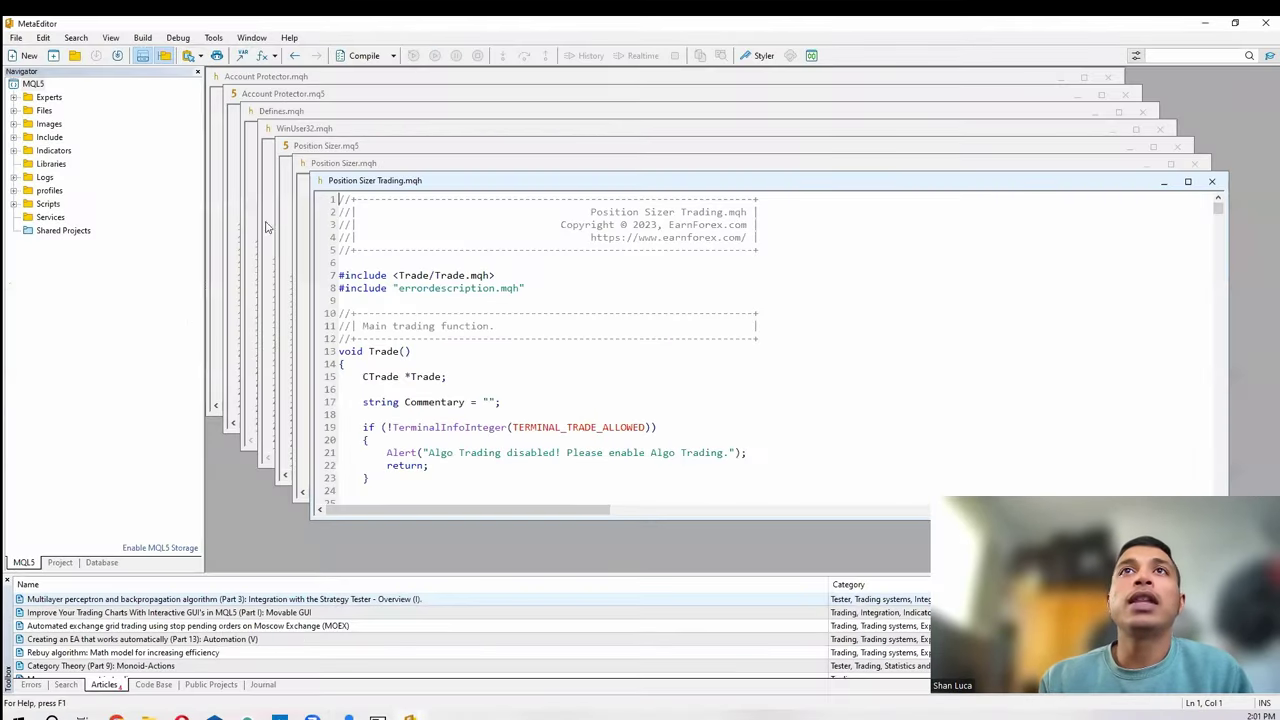
# - Open Position Sizer.mq5 from Experts > Advisors and compile it with 0 errors, 0 warnings
pyautogui.click(14, 97)
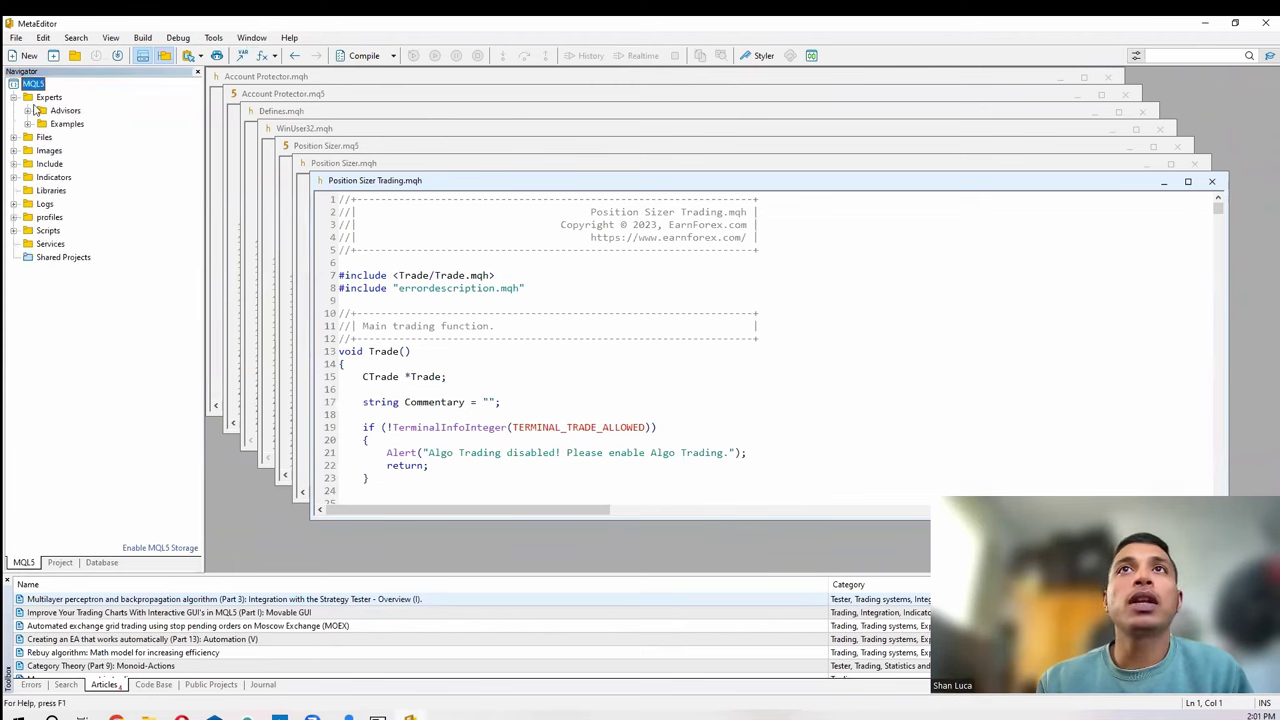
pyautogui.doubleClick(65, 112)
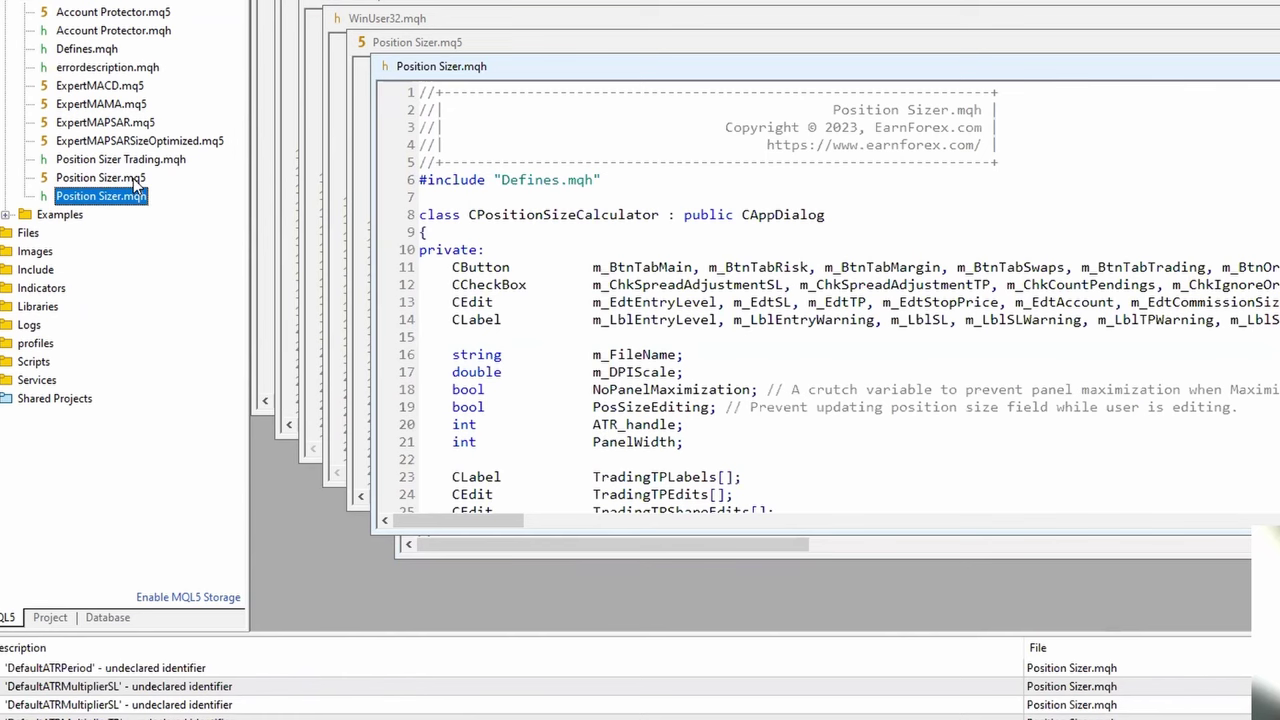
pyautogui.doubleClick(136, 179)
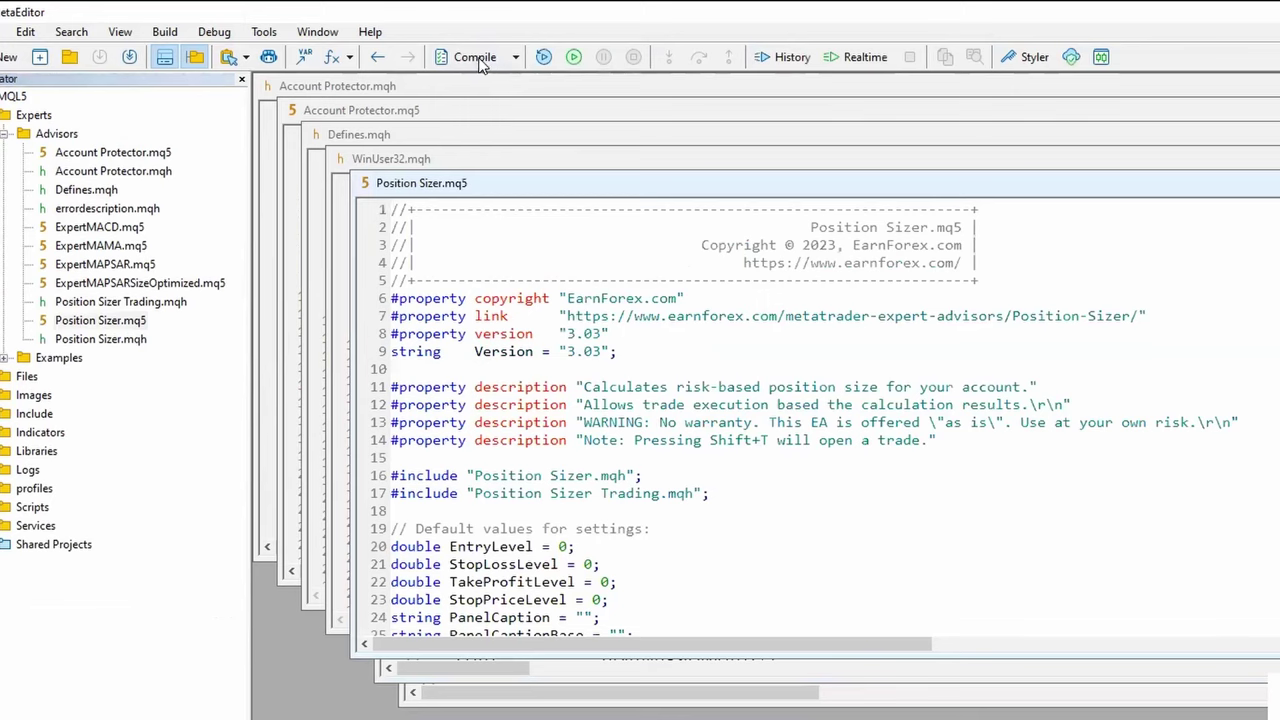
pyautogui.click(471, 54)
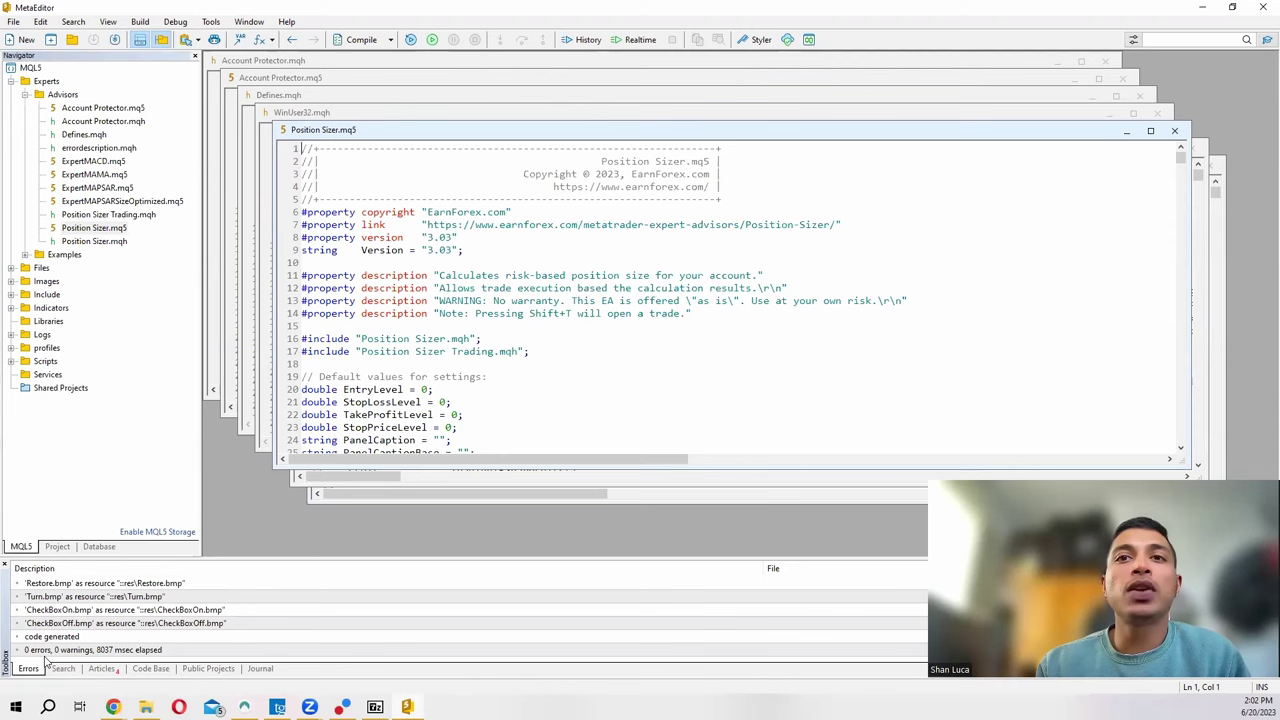
pyautogui.doubleClick(108, 214)
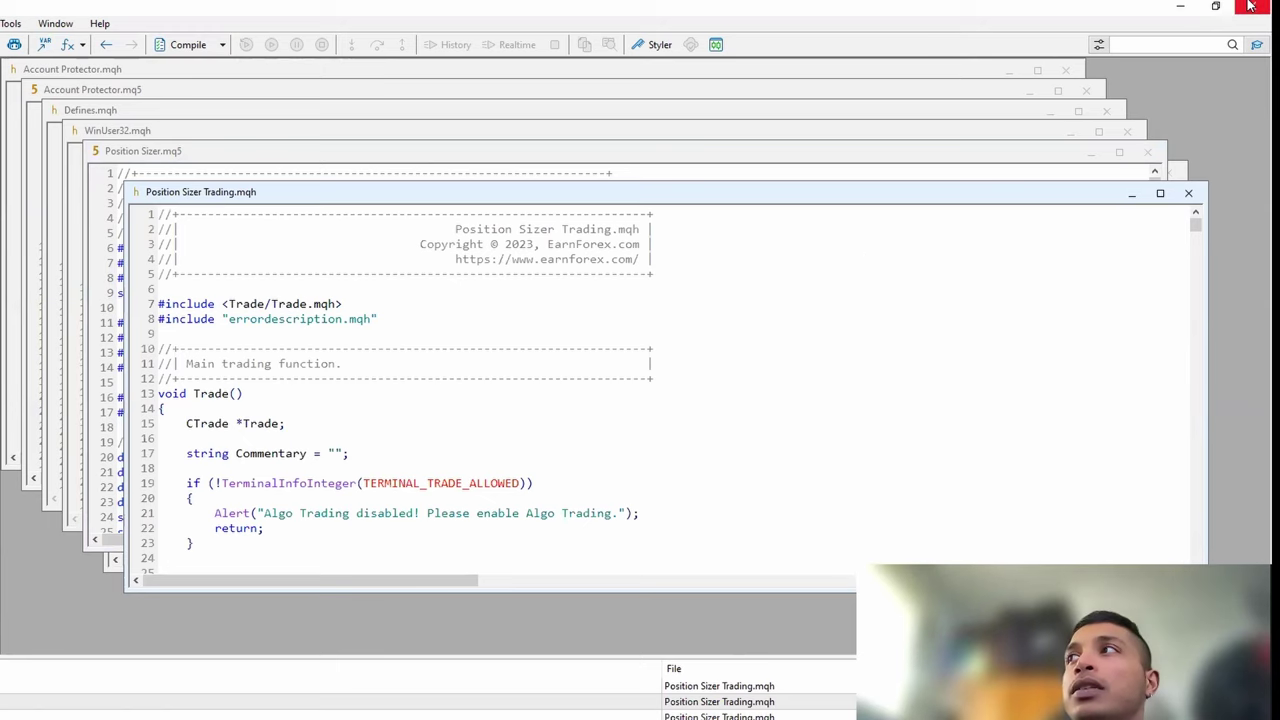
pyautogui.hotkey('alt', 'Tab')
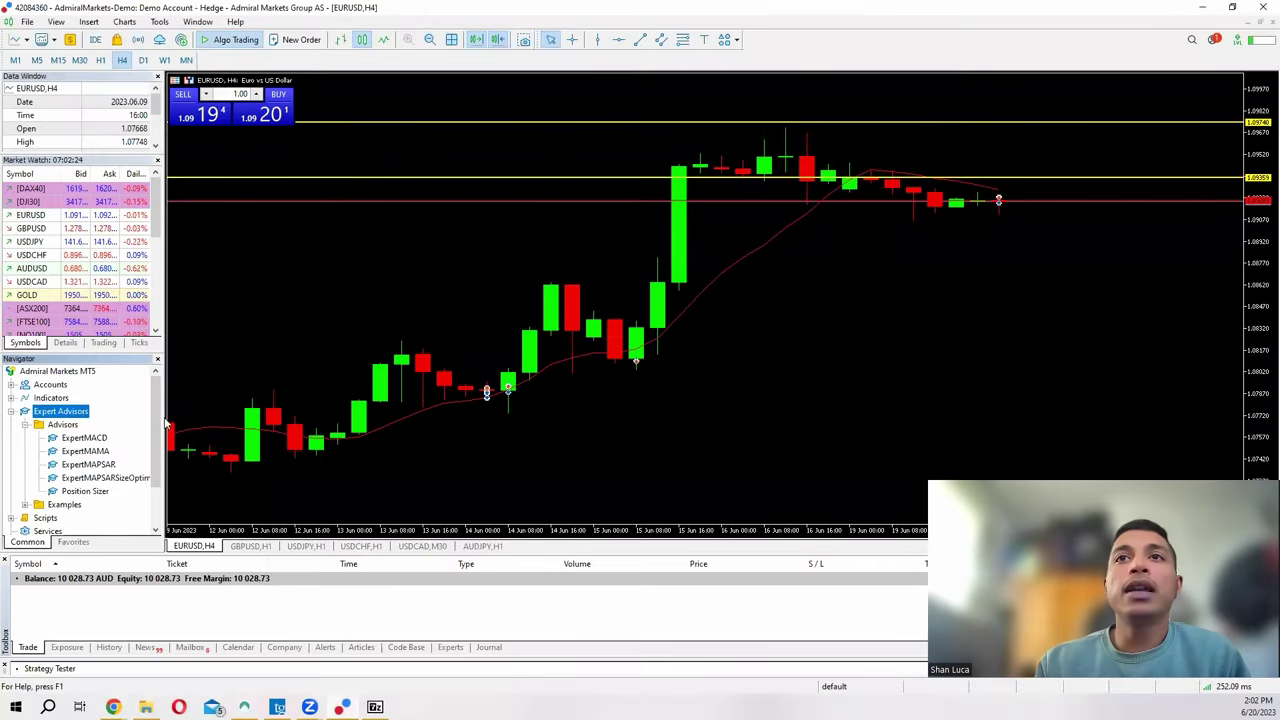
pyautogui.moveTo(161, 410); pyautogui.dragTo(161, 430)
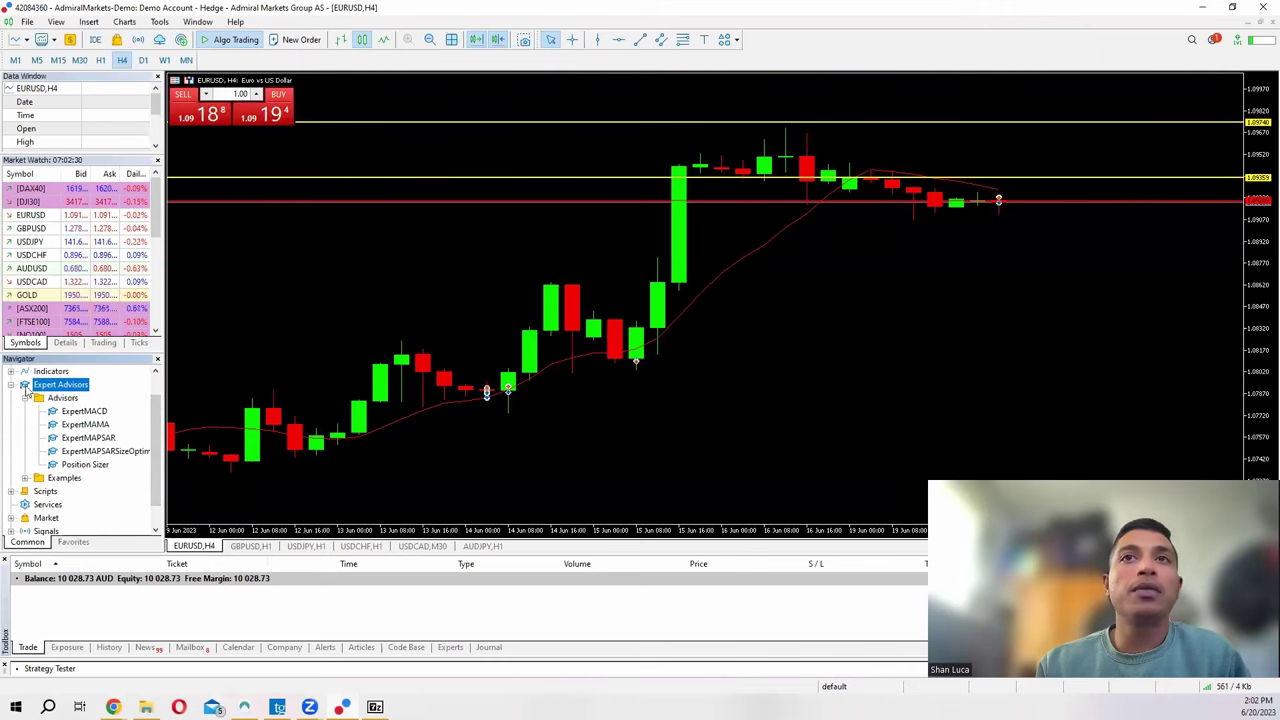
pyautogui.scroll(1, 15, 400)
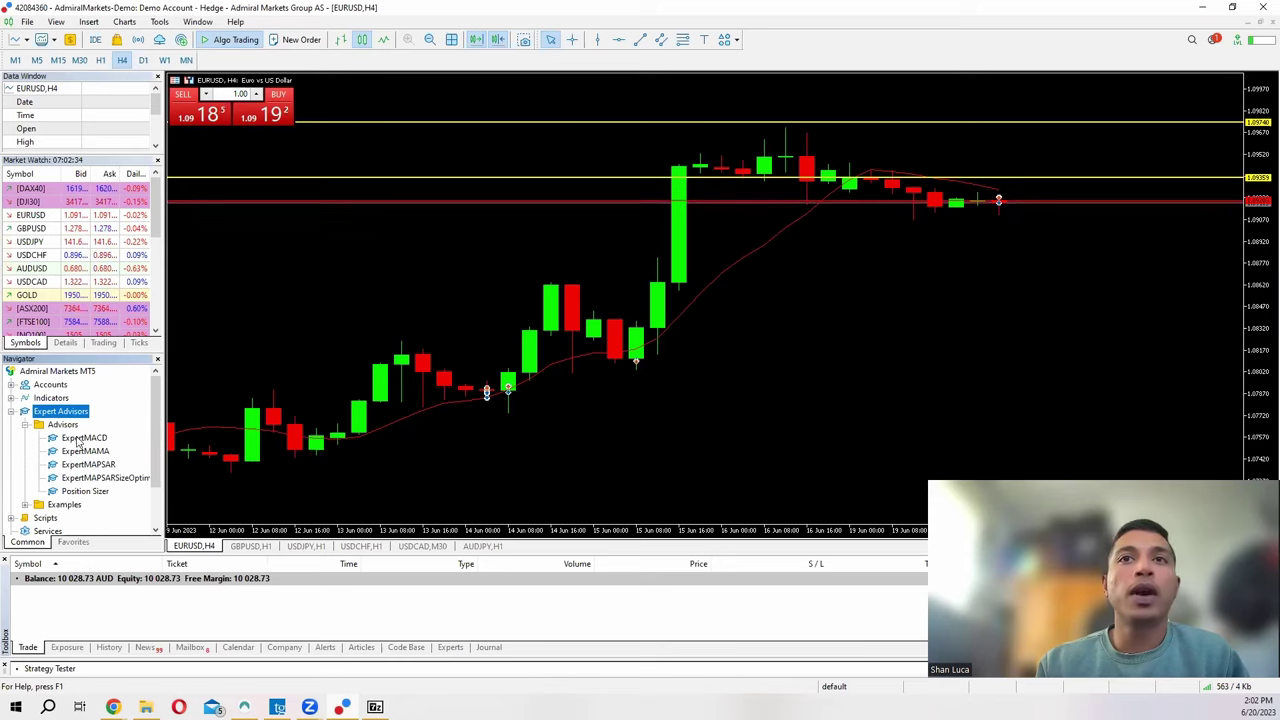
# - Attach Position Sizer to the EURUSD H4 chart with Allow Algo Trading checked
pyautogui.doubleClick(85, 491)
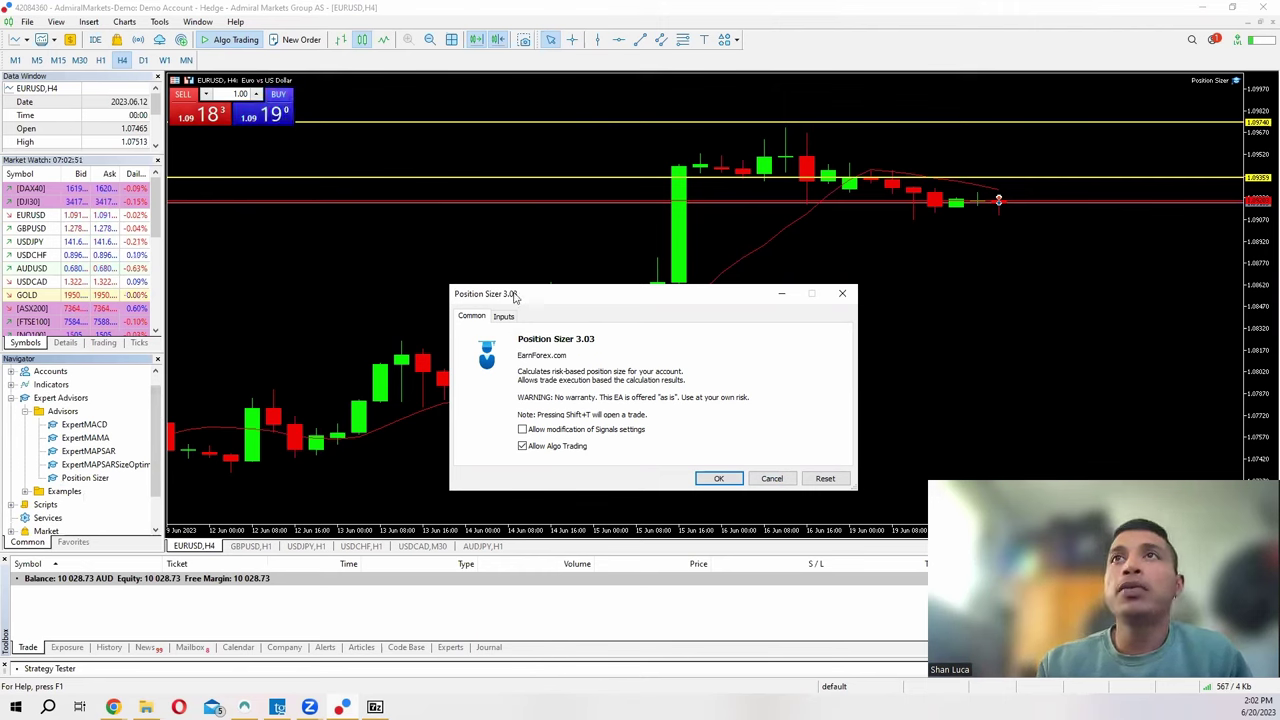
pyautogui.click(244, 46)
pyautogui.click(583, 456)
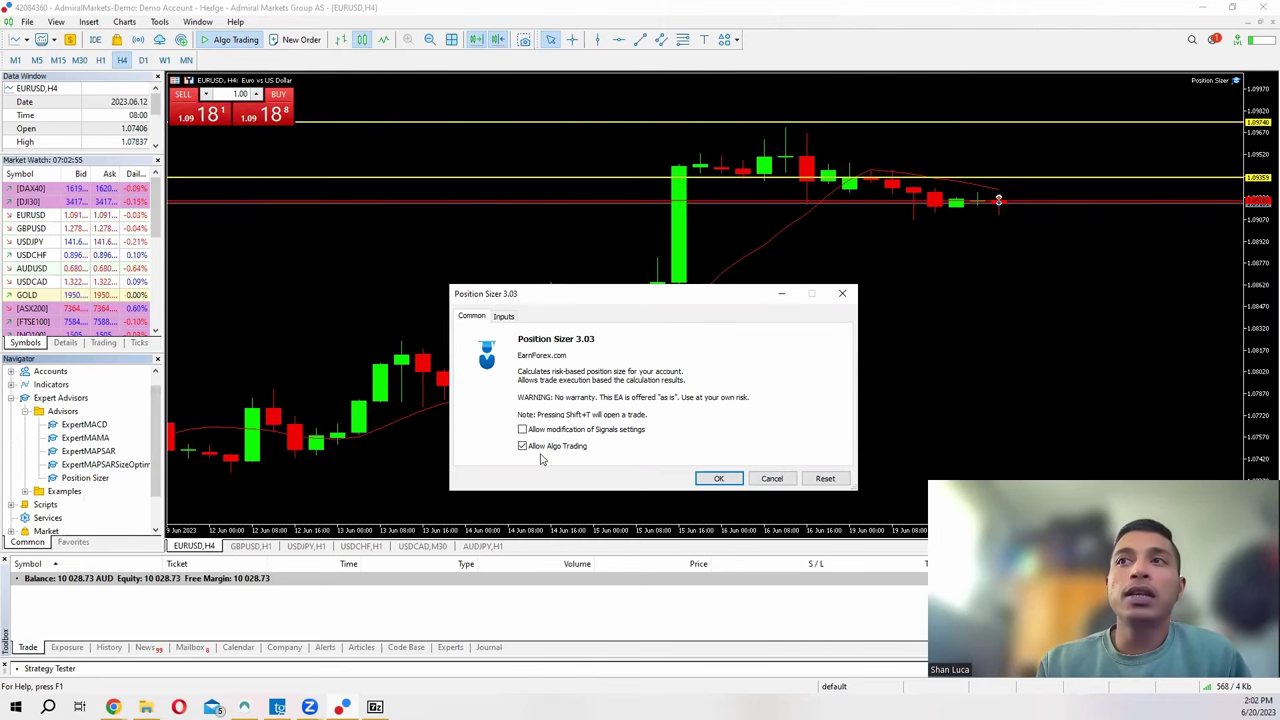
pyautogui.click(719, 479)
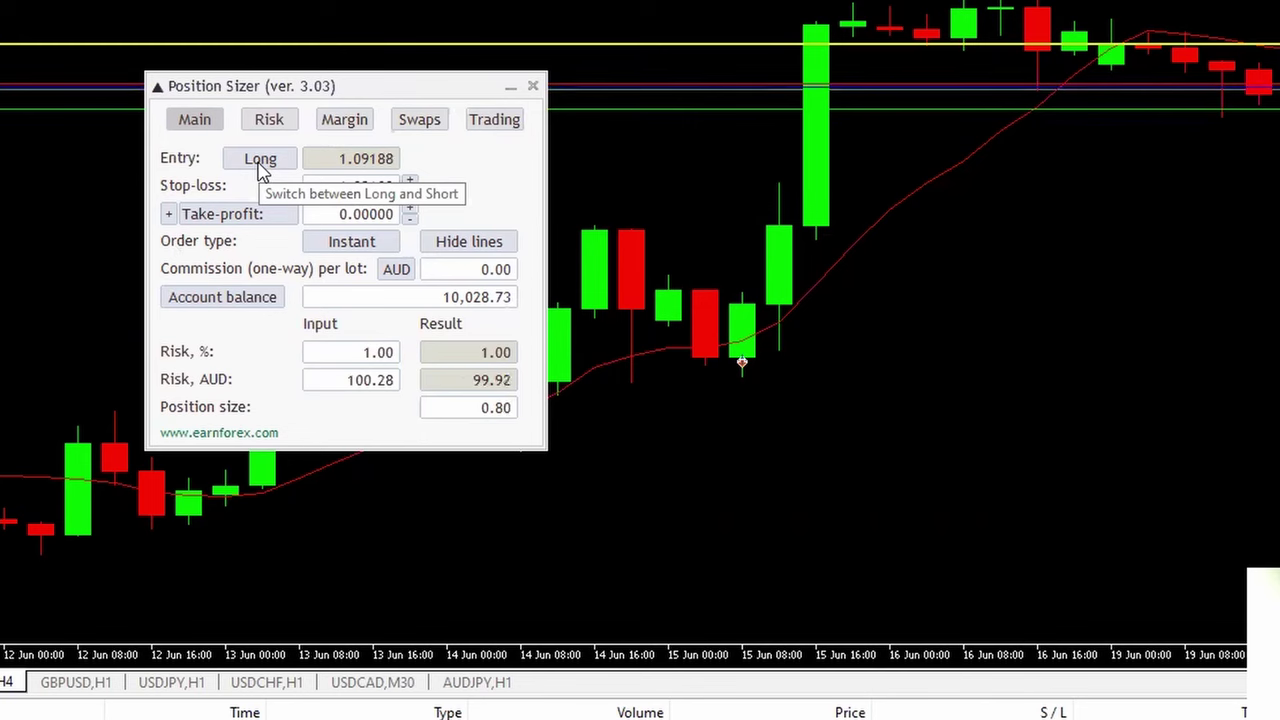
# - Switch Position Sizer to a Pending order, toggling direction to Short and back to Long
pyautogui.click(260, 165)
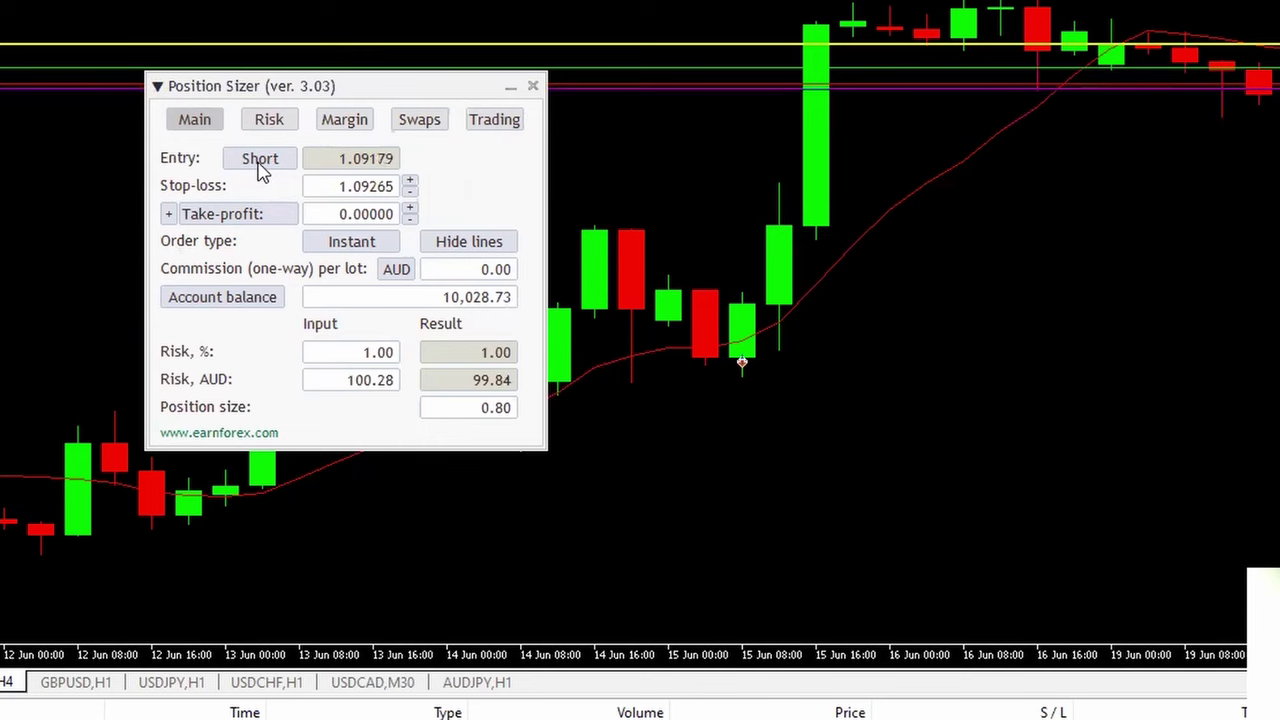
pyautogui.click(350, 248)
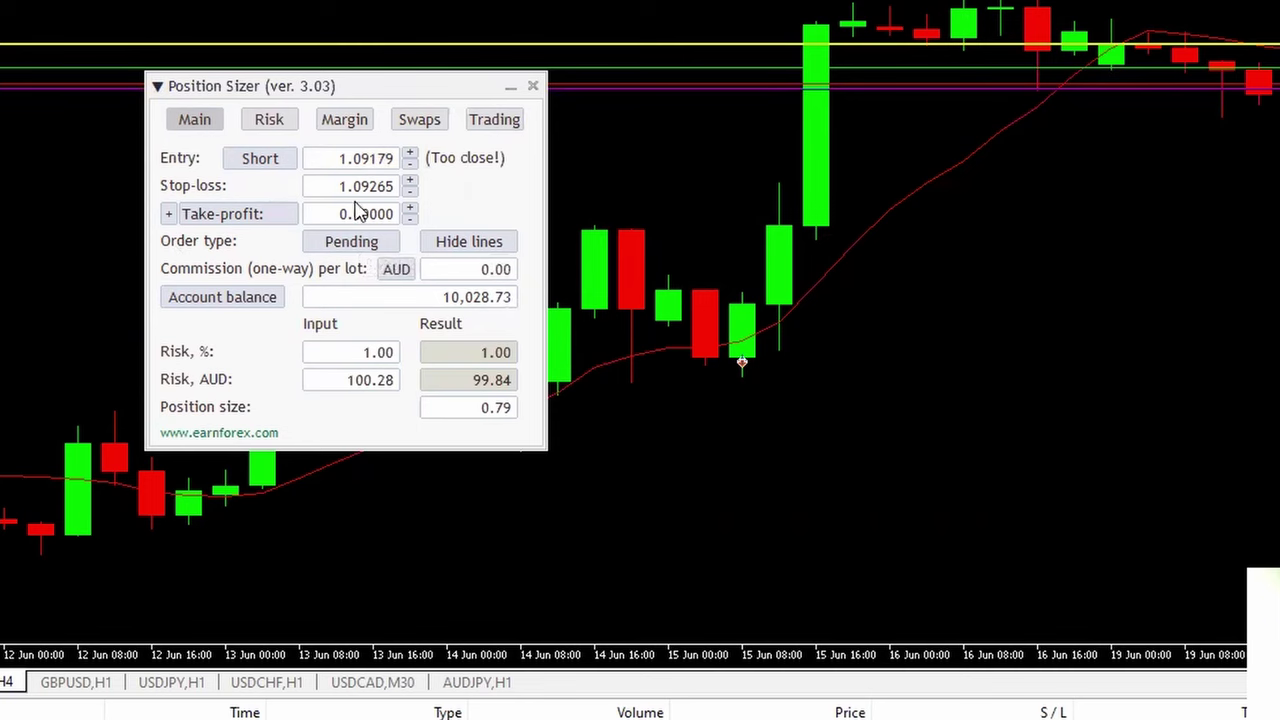
pyautogui.click(252, 172)
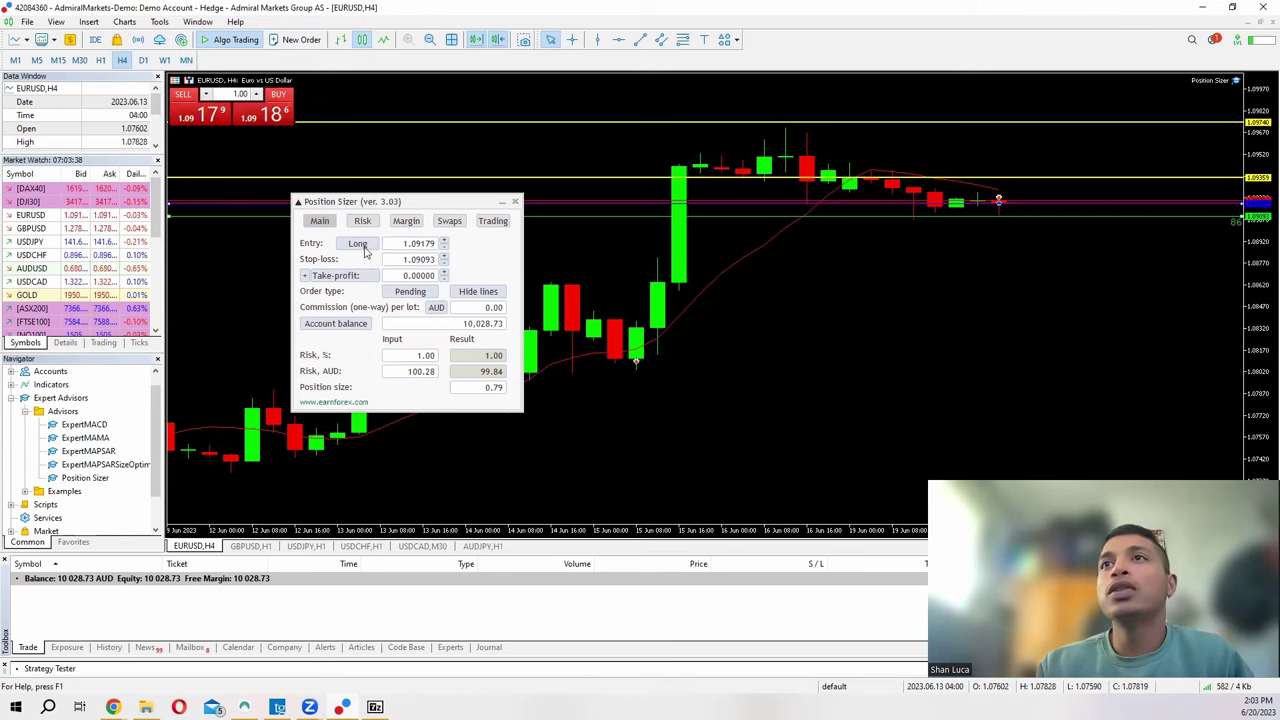
# - Switch the trade direction to Short and draw a horizontal price line on the chart
pyautogui.click(362, 246)
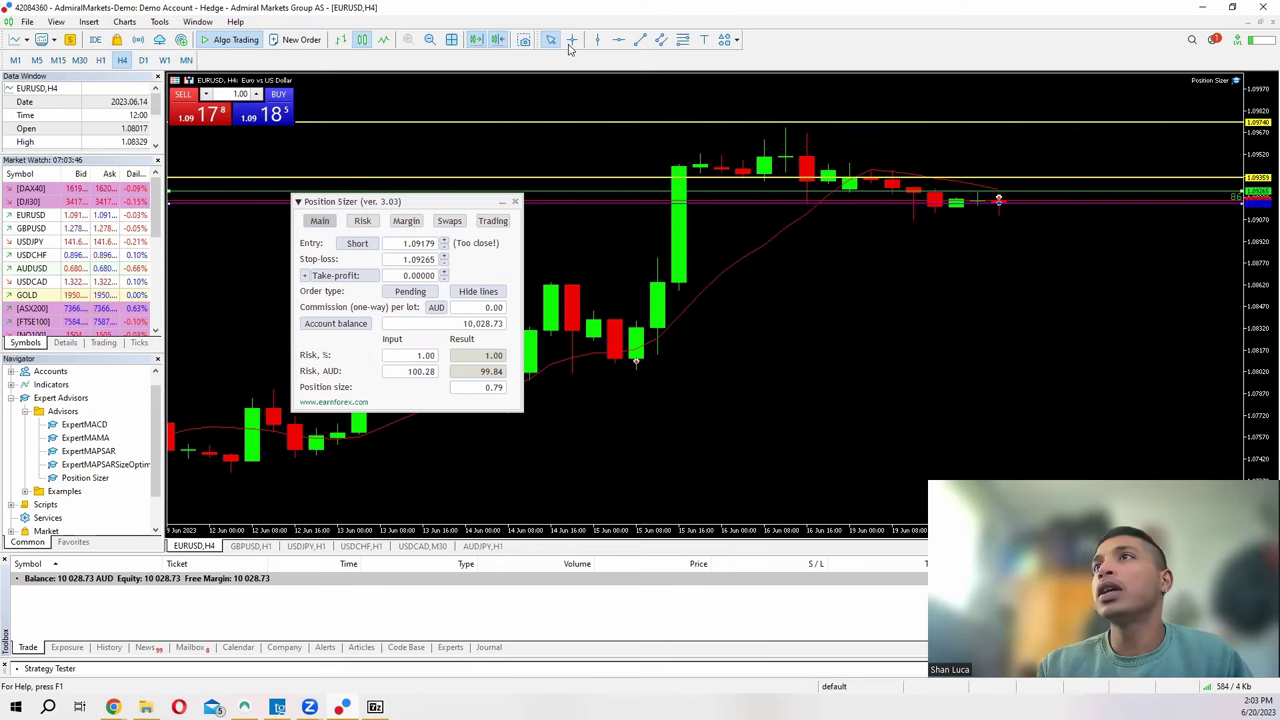
pyautogui.click(619, 39)
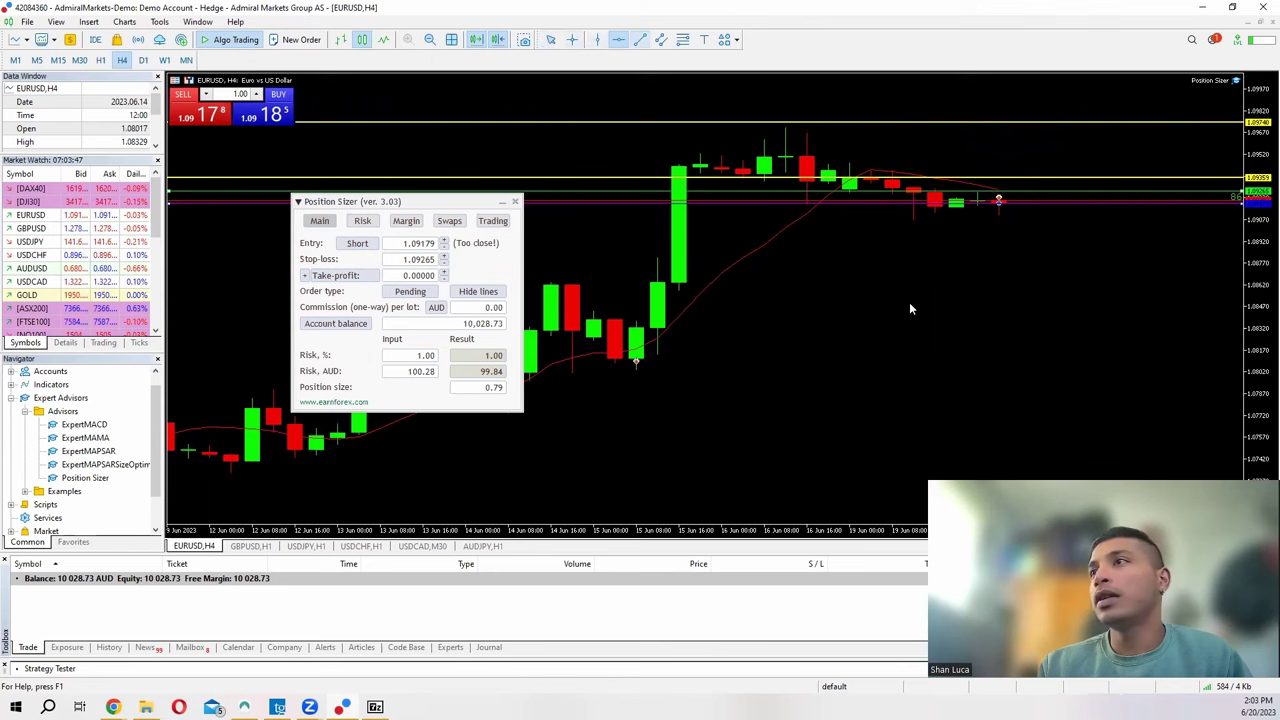
pyautogui.moveTo(909, 303)
pyautogui.mouseDown()
pyautogui.moveTo(922, 300)
pyautogui.moveTo(926, 322)
pyautogui.mouseUp()
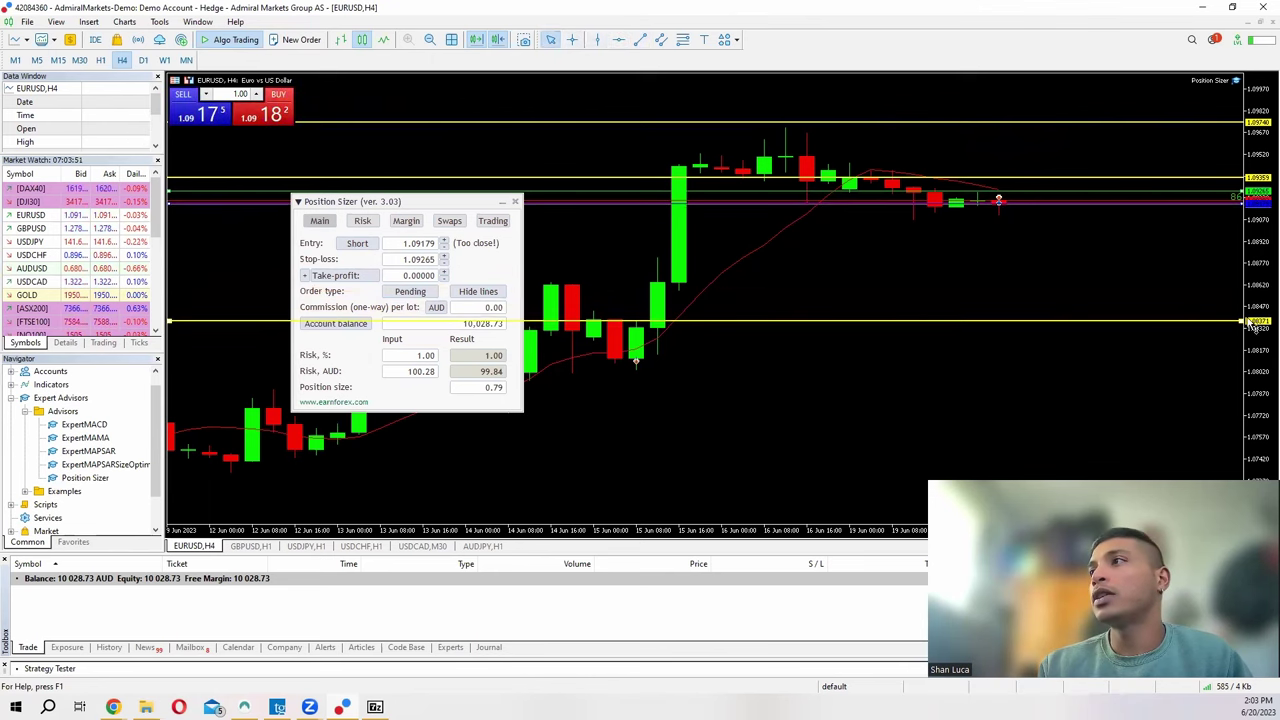
# - Edit the entry price, keep Short, set stop-loss 1.09740 and start the 1.08371 take-profit
pyautogui.doubleClick(403, 246)
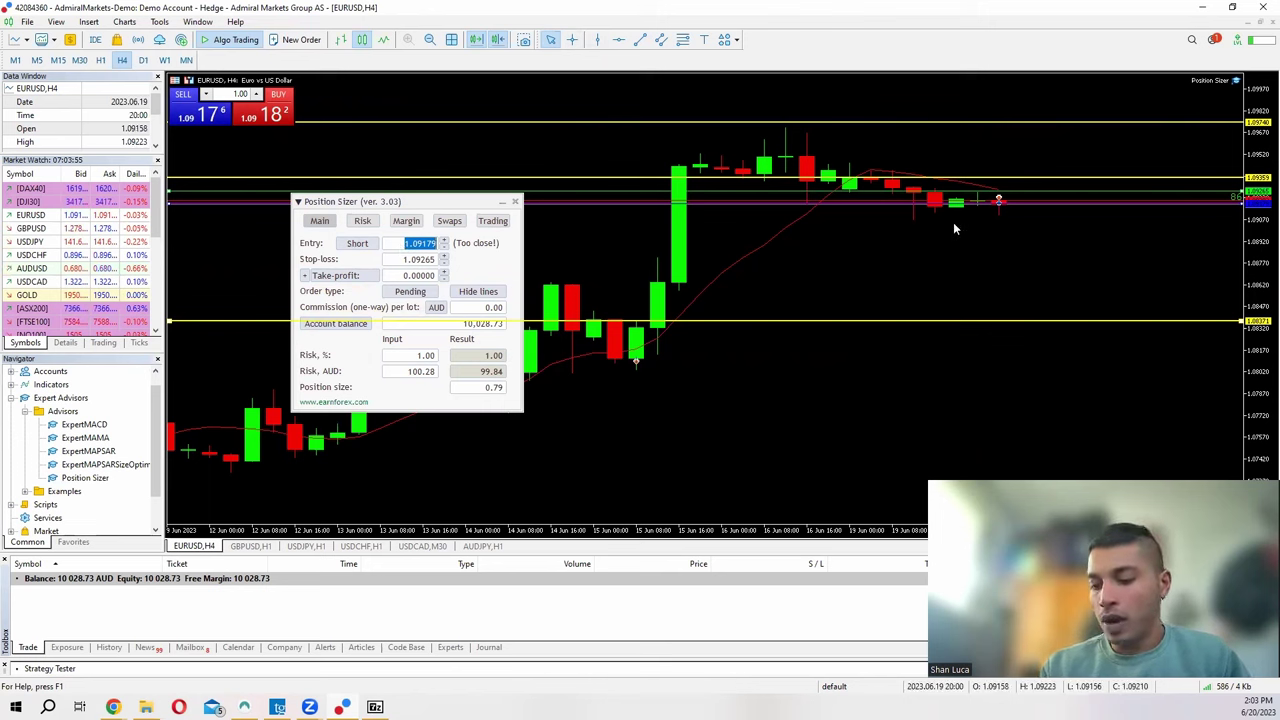
pyautogui.write('1.09')
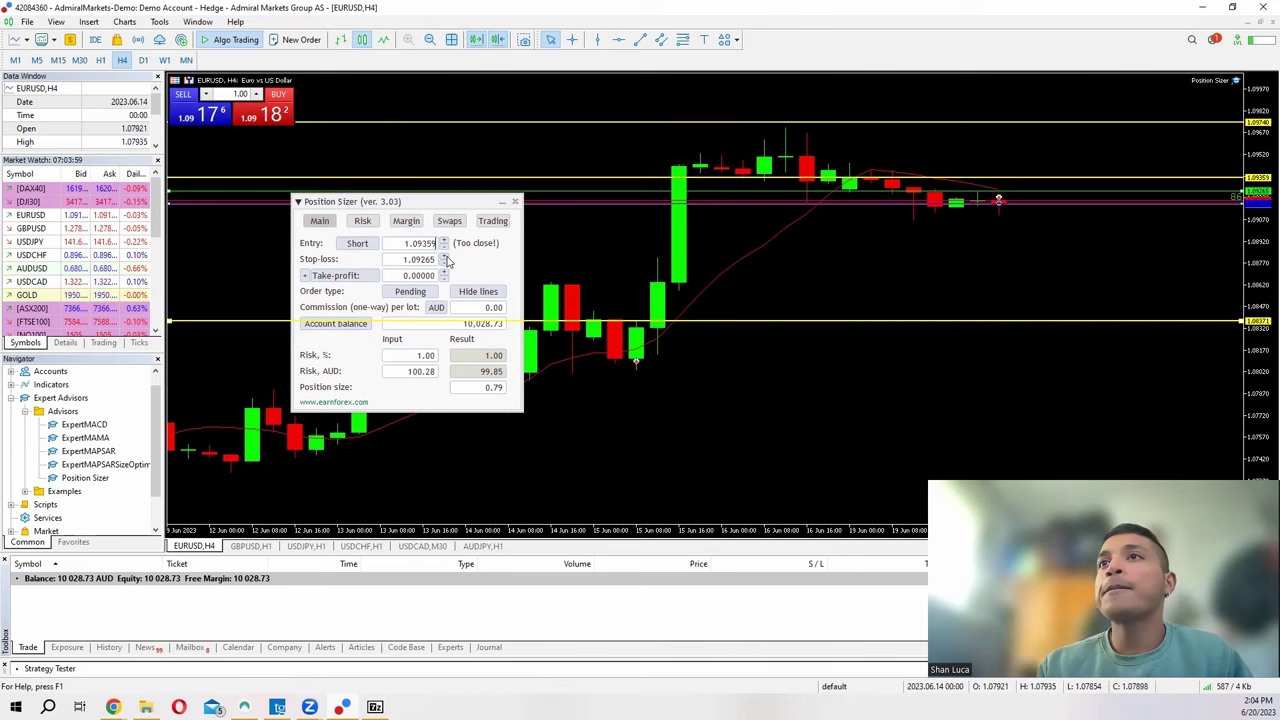
pyautogui.press('Tab')
pyautogui.click(358, 244)
pyautogui.click(360, 244)
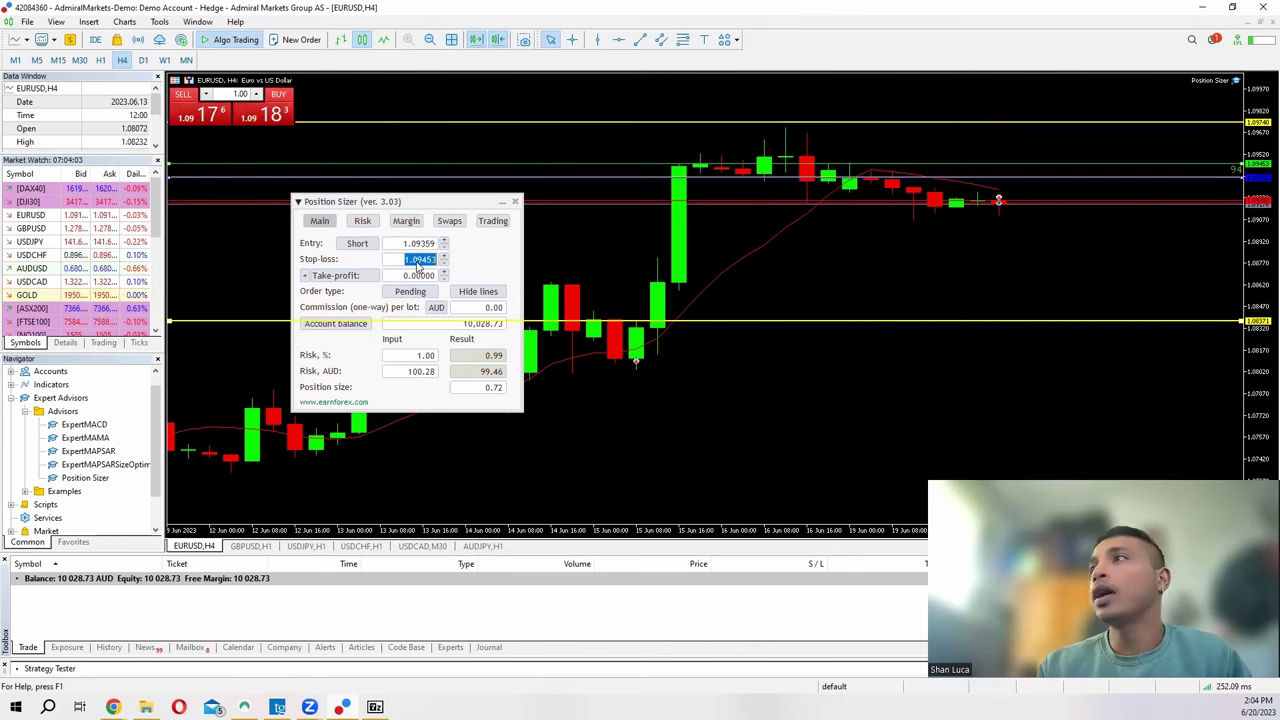
pyautogui.write('1.09')
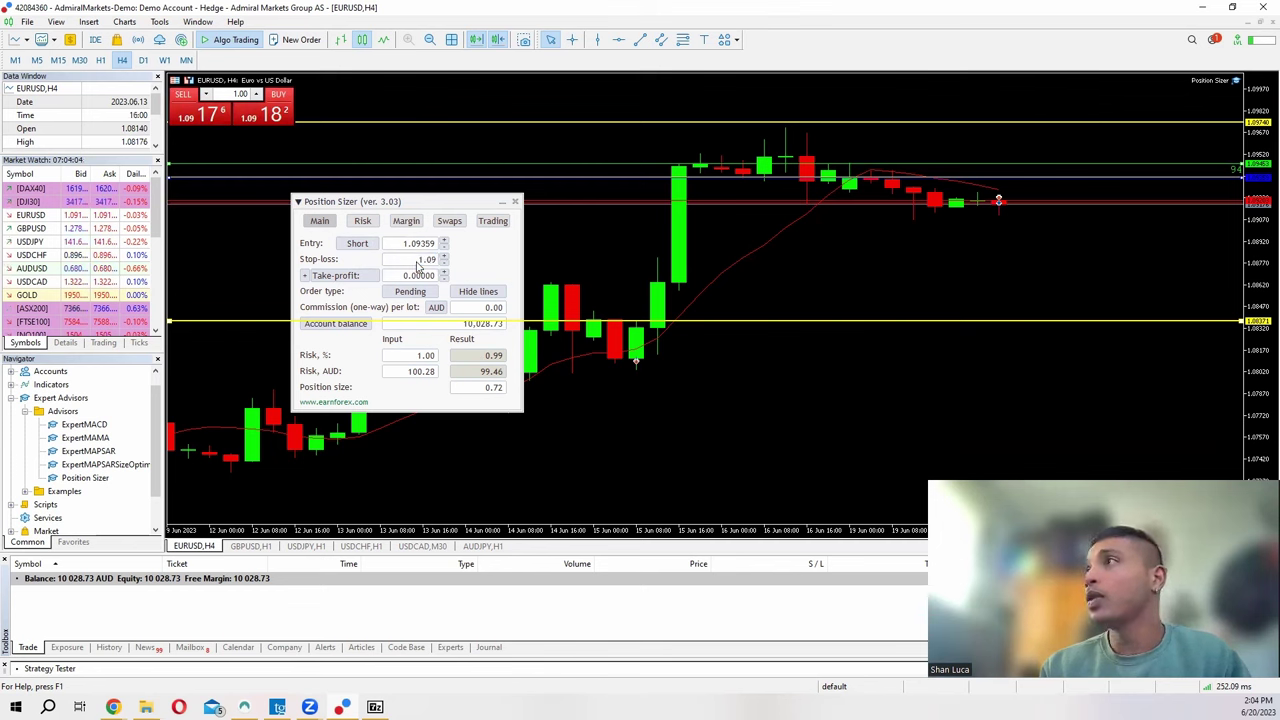
pyautogui.write('740')
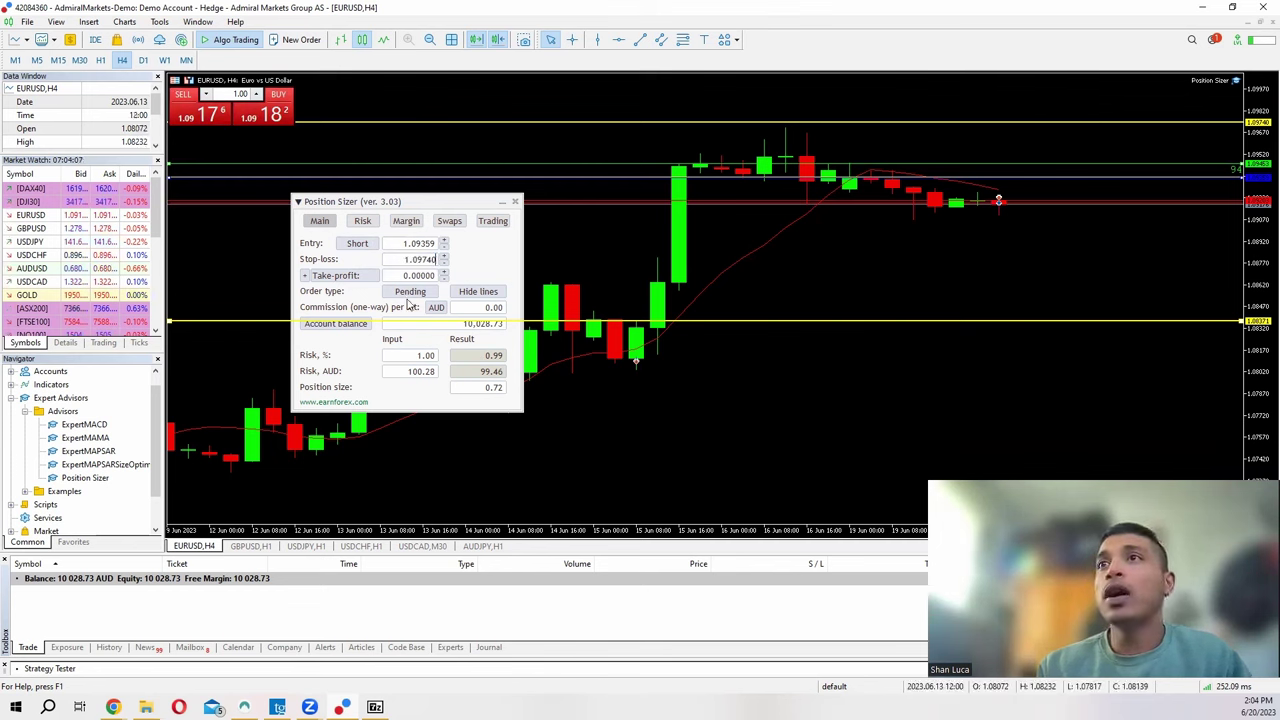
pyautogui.press('Tab')
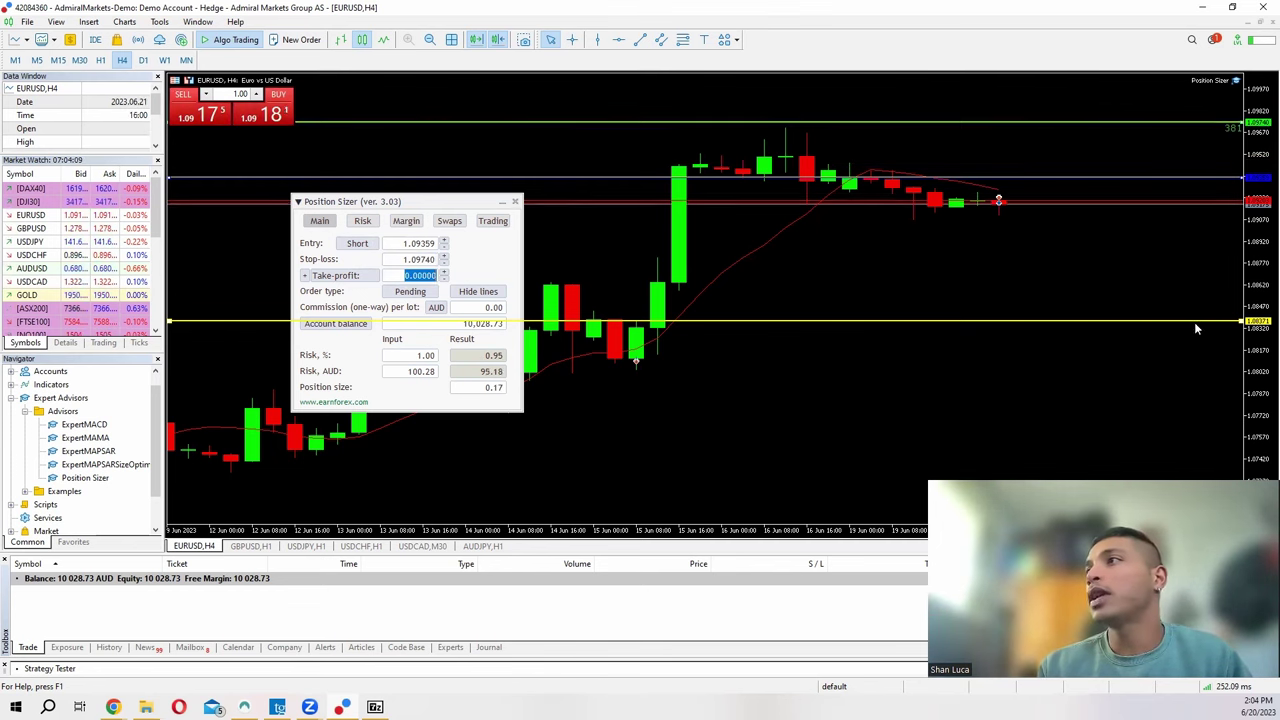
pyautogui.write('1.08371')
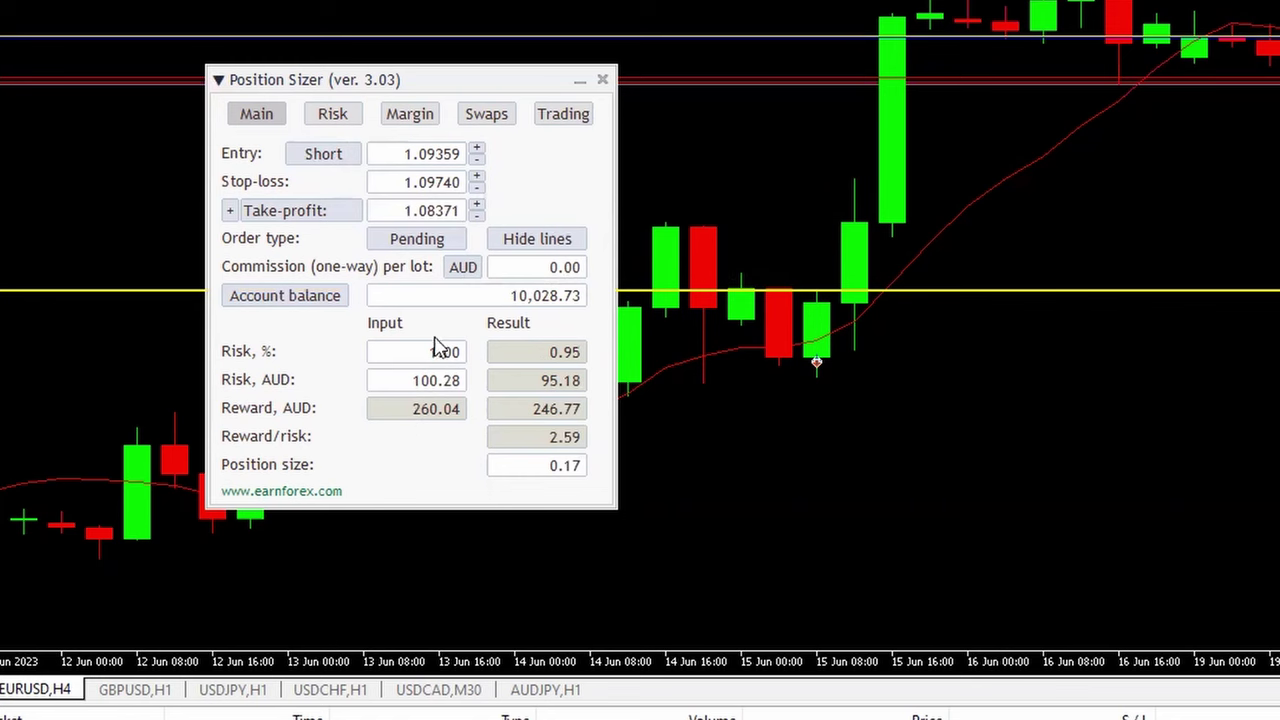
pyautogui.doubleClick(420, 362)
pyautogui.write('2.00')
pyautogui.click(462, 440)
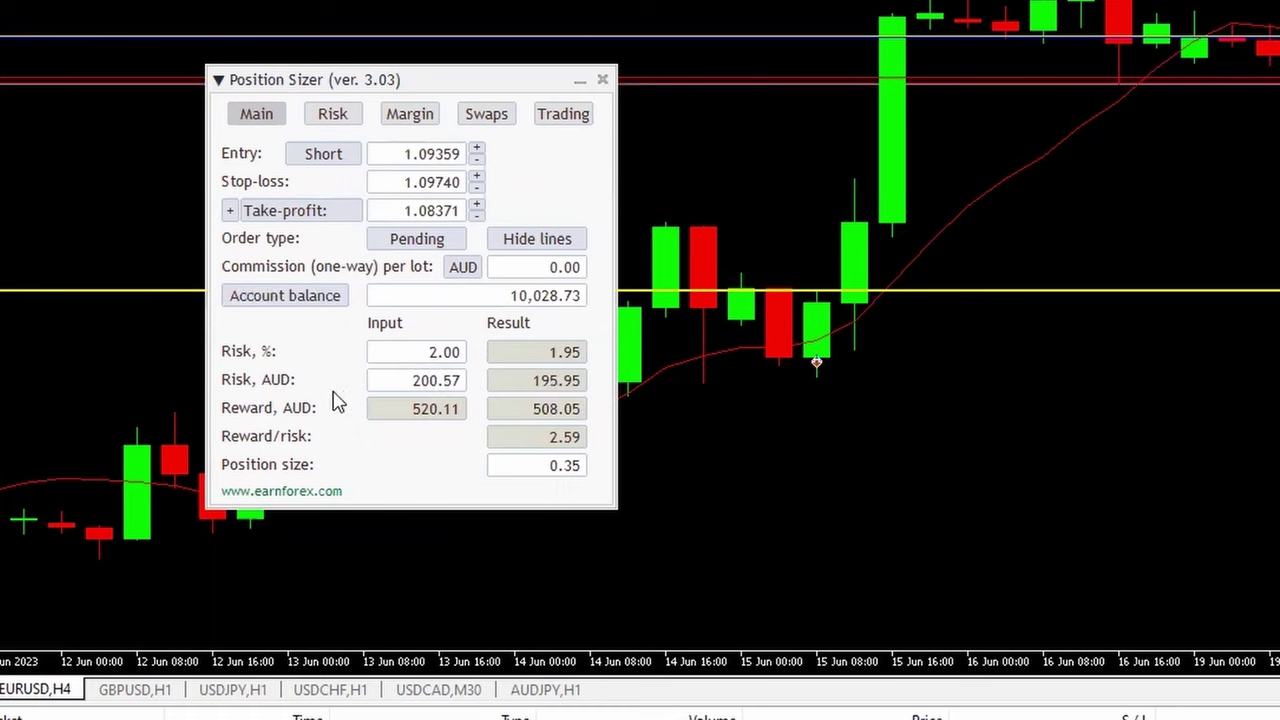
pyautogui.doubleClick(441, 360)
pyautogui.write('0.5')
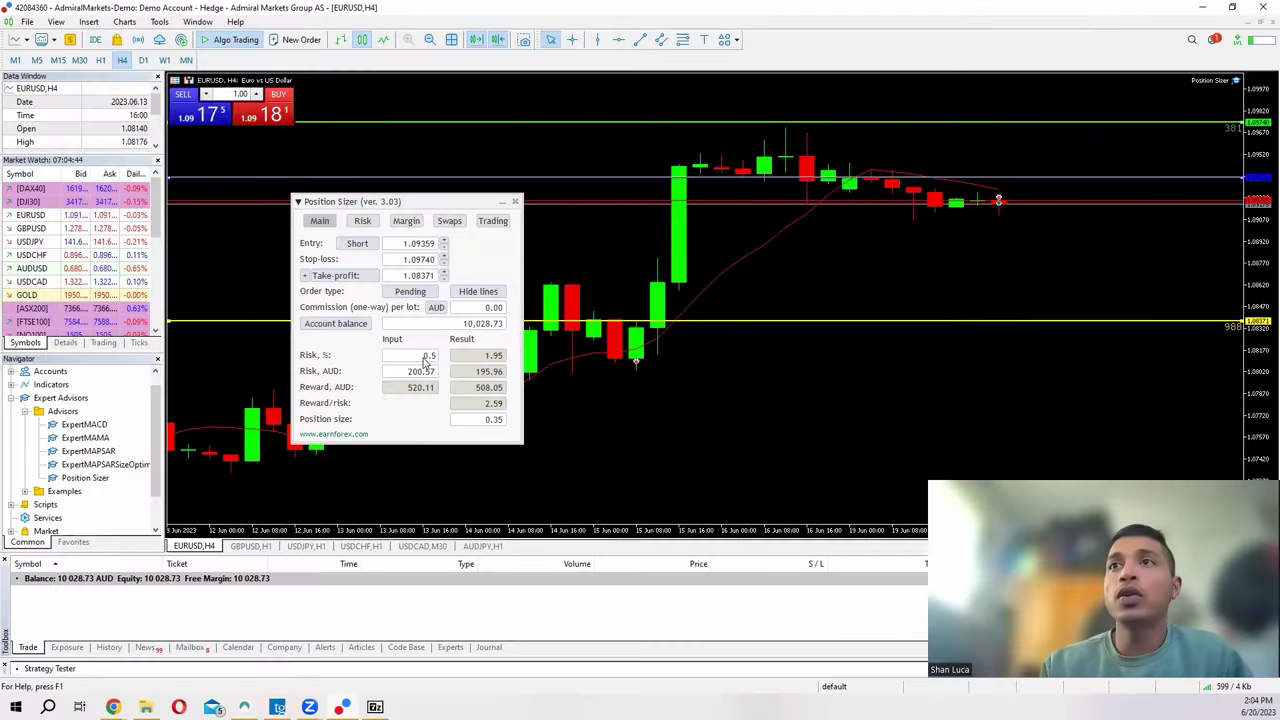
pyautogui.press('Return')
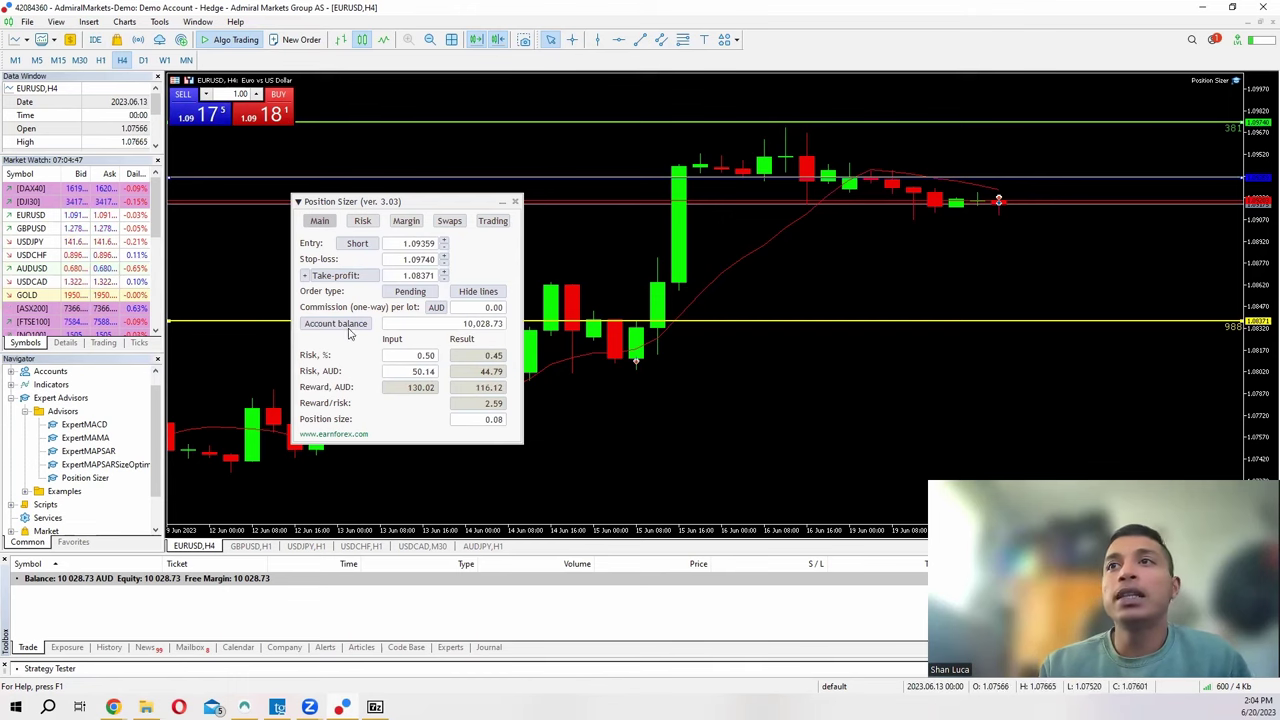
pyautogui.doubleClick(420, 356)
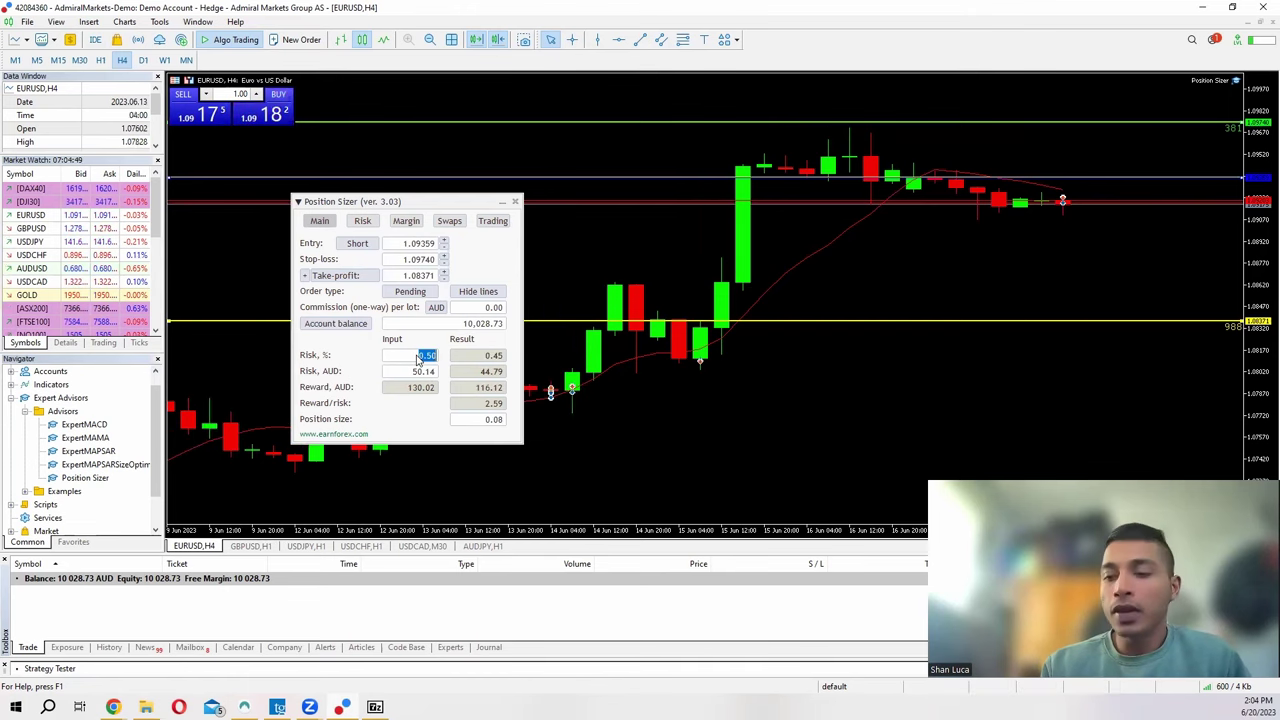
pyautogui.write('1')
pyautogui.press('Return')
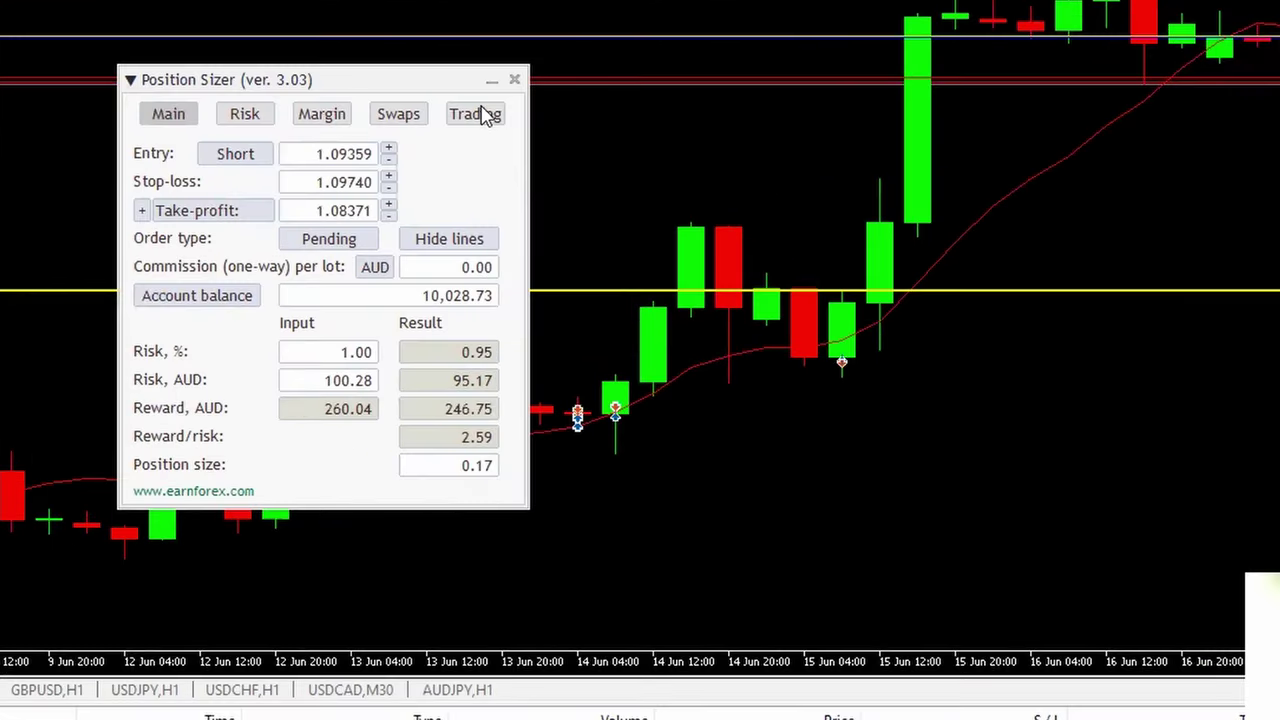
# - Execute the 0.17-lot EURUSD sell limit from the Trading tab and confirm it
pyautogui.click(494, 221)
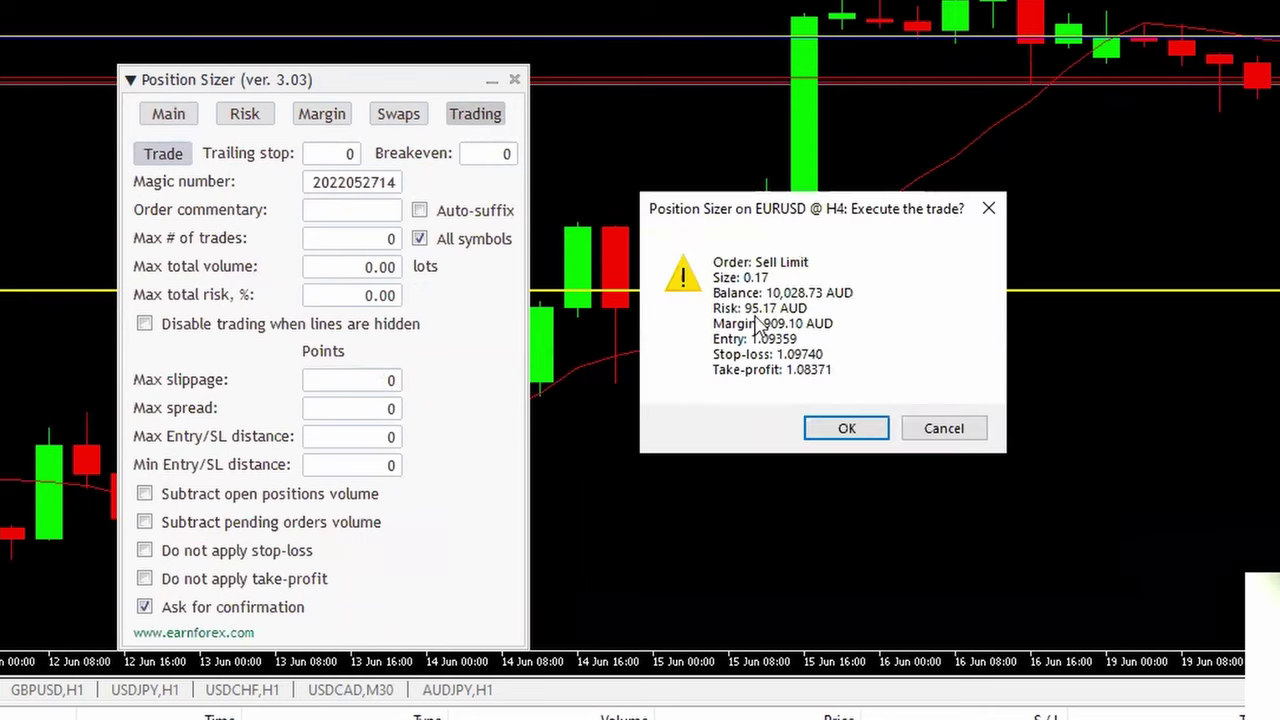
pyautogui.click(840, 428)
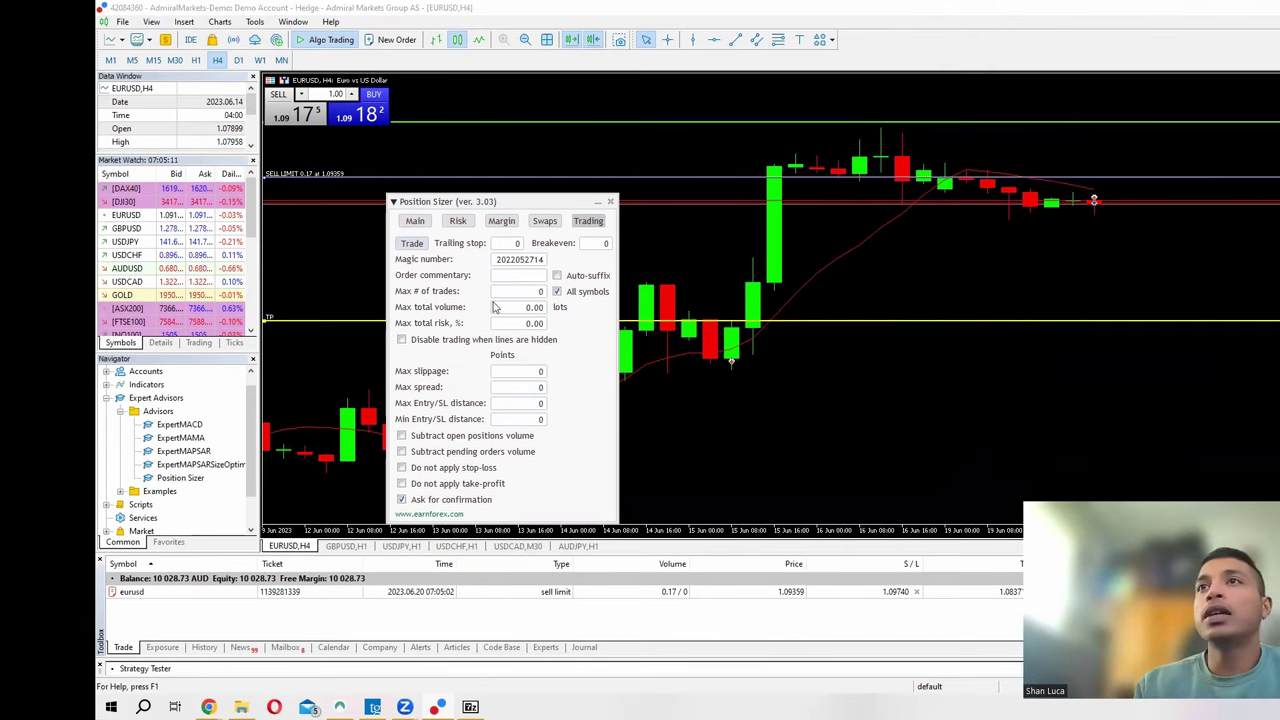
# - Switch the panel's entry to Long with stop-loss 1.08978 and take-profit 1.09740
pyautogui.click(415, 220)
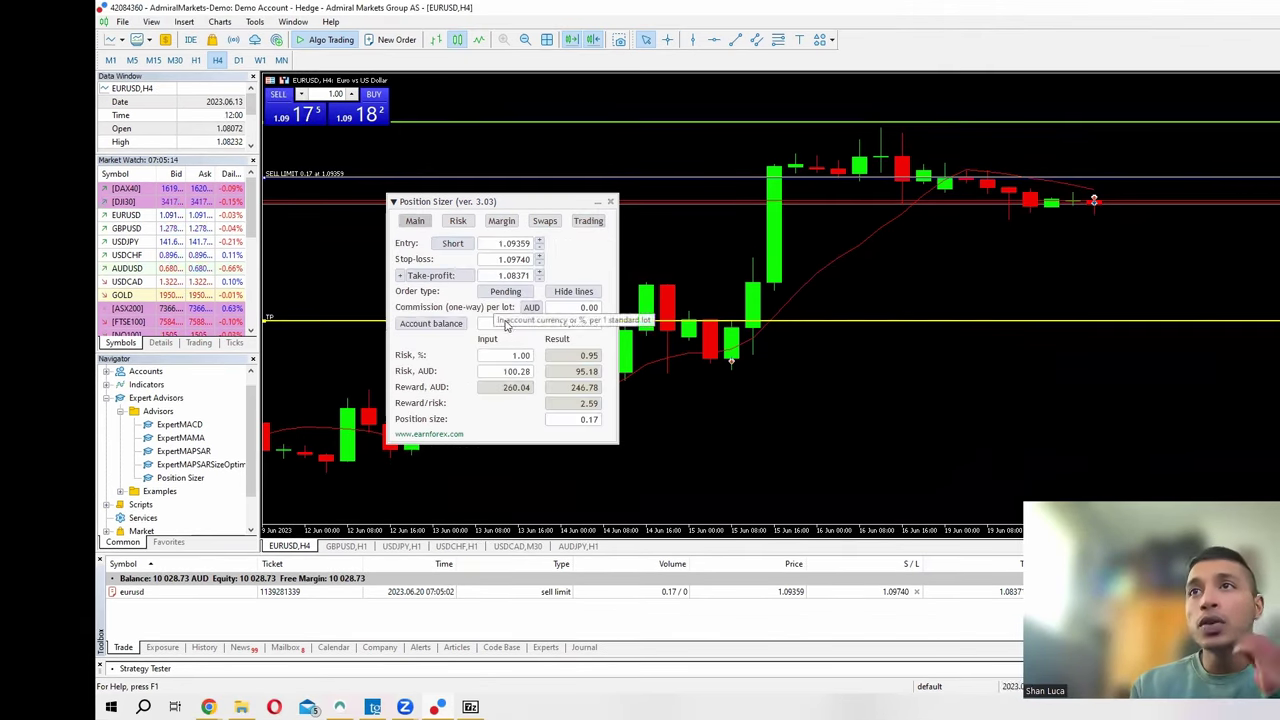
pyautogui.click(453, 244)
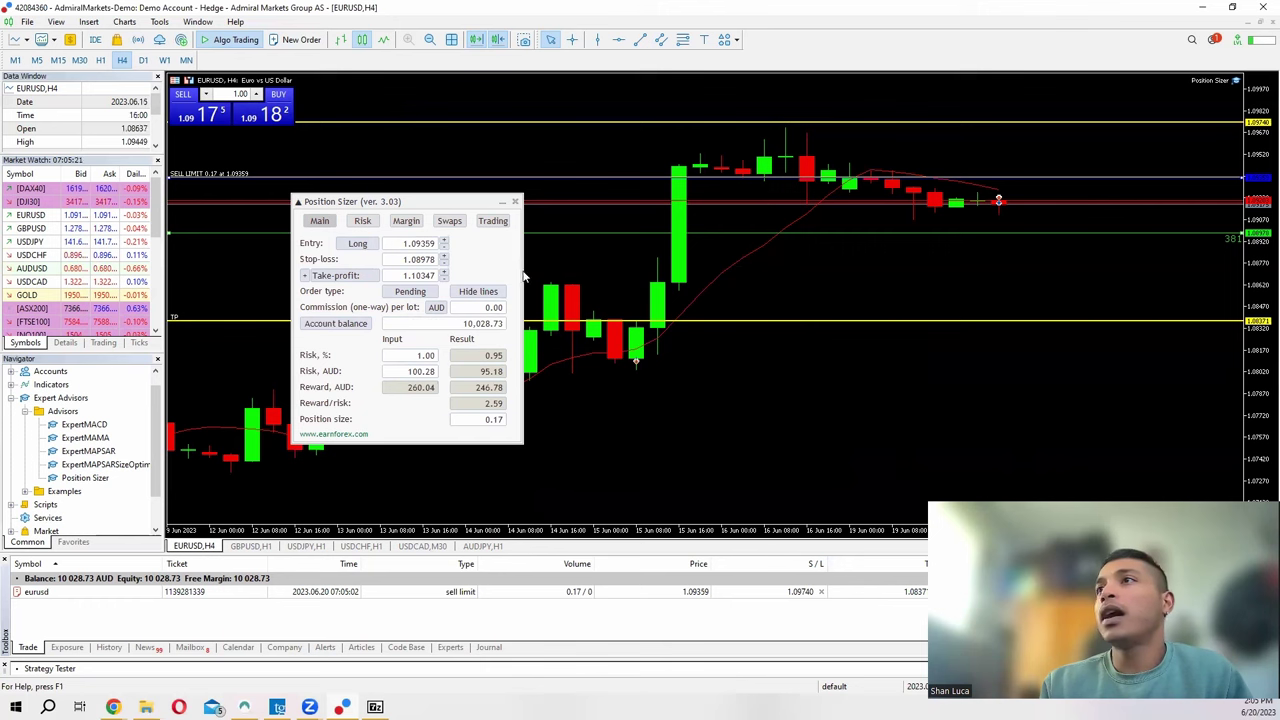
pyautogui.doubleClick(409, 262)
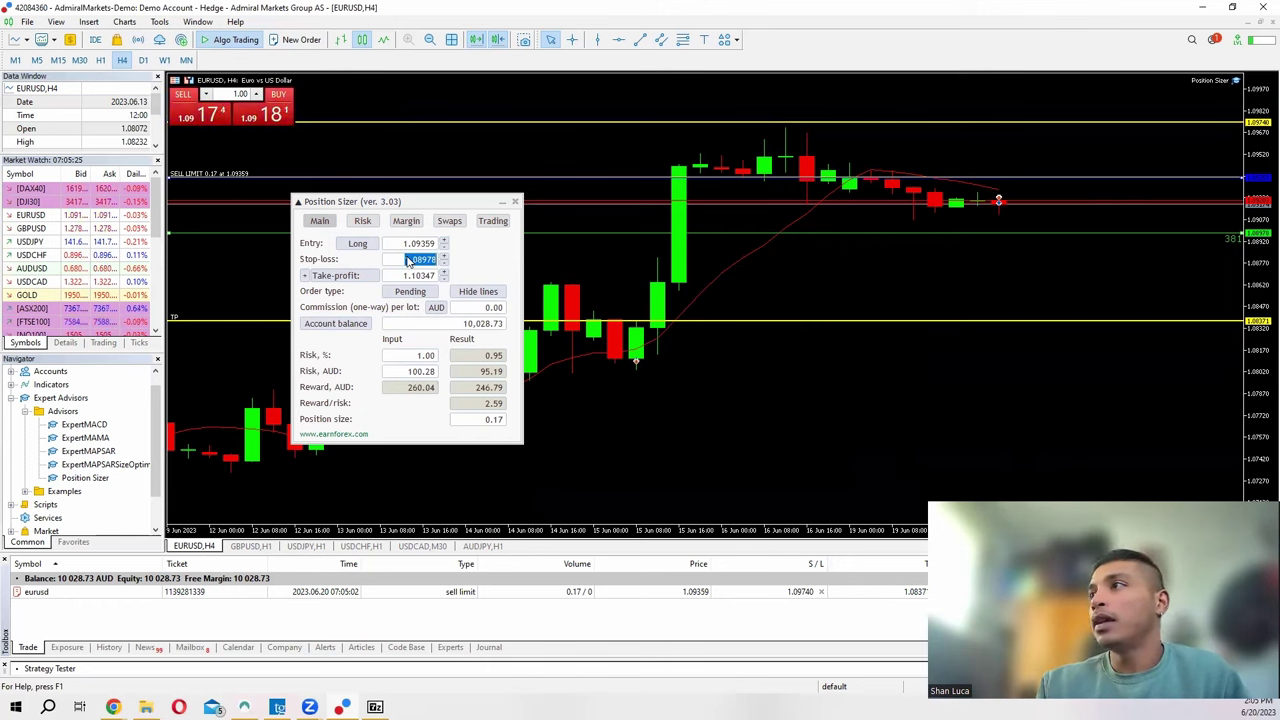
pyautogui.write('1.08')
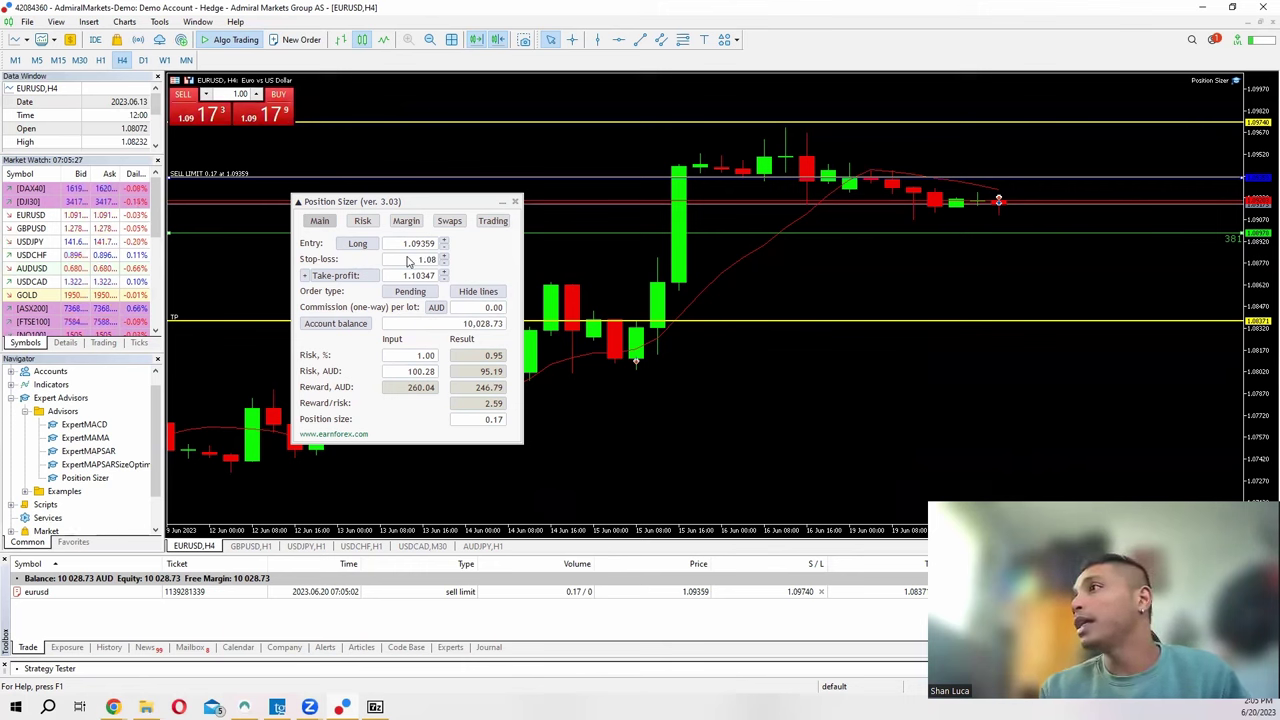
pyautogui.write('978')
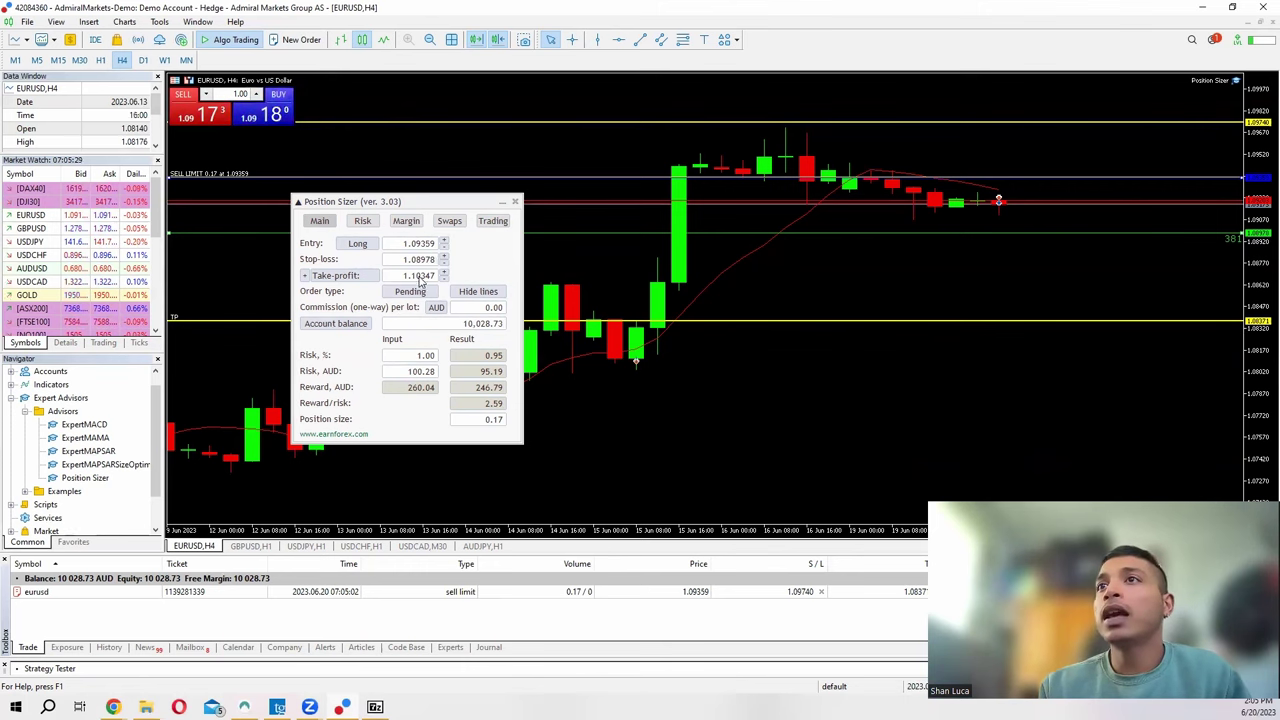
pyautogui.press('Tab')
pyautogui.write('1')
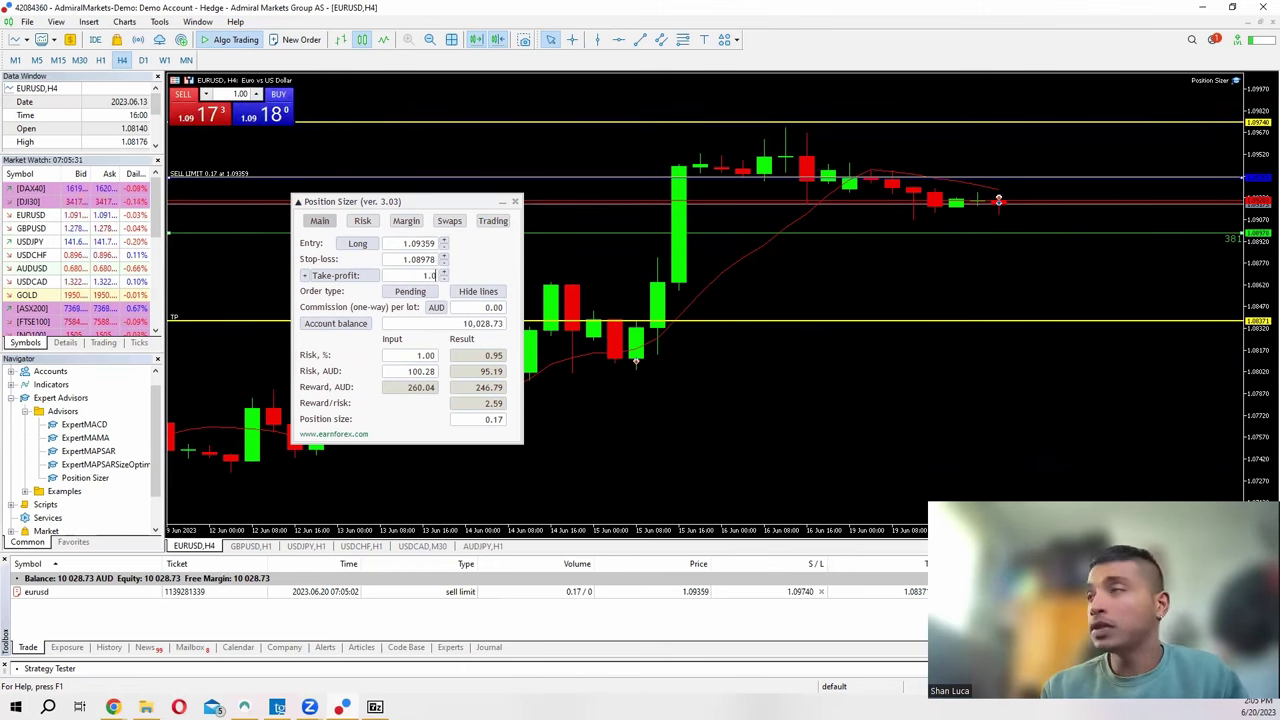
pyautogui.write('.0974')
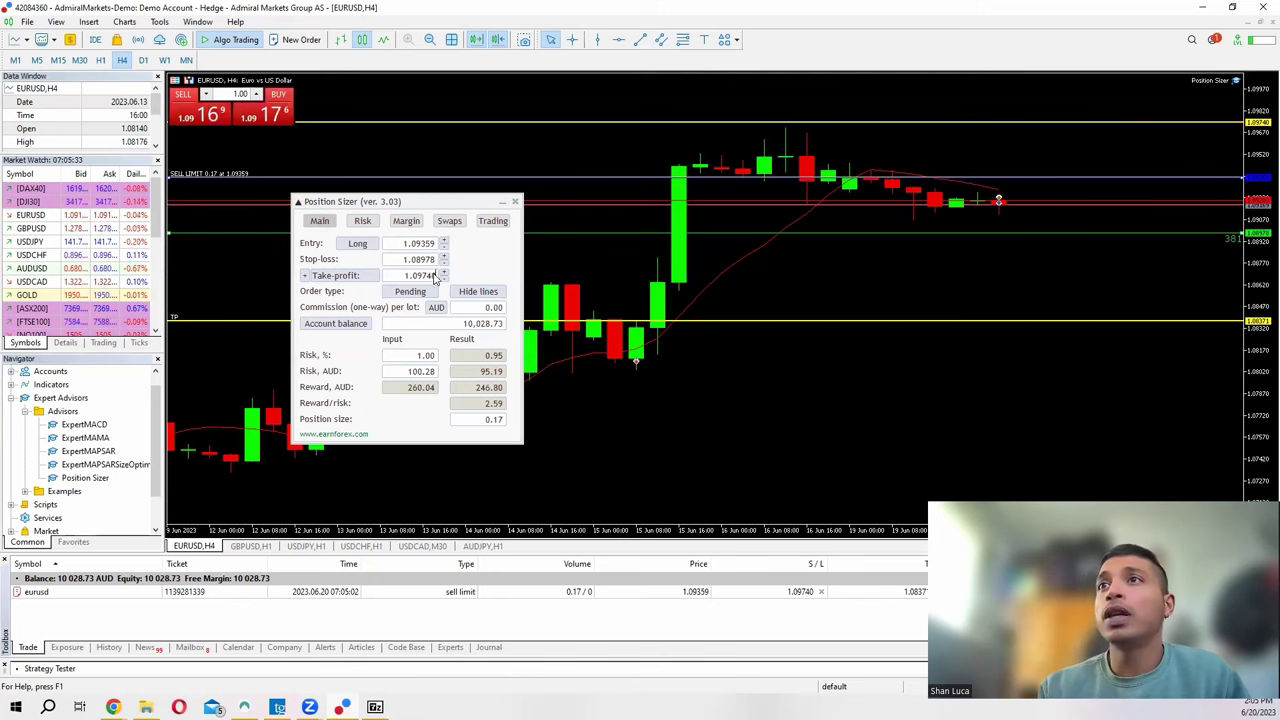
pyautogui.write('0')
pyautogui.press('Return')
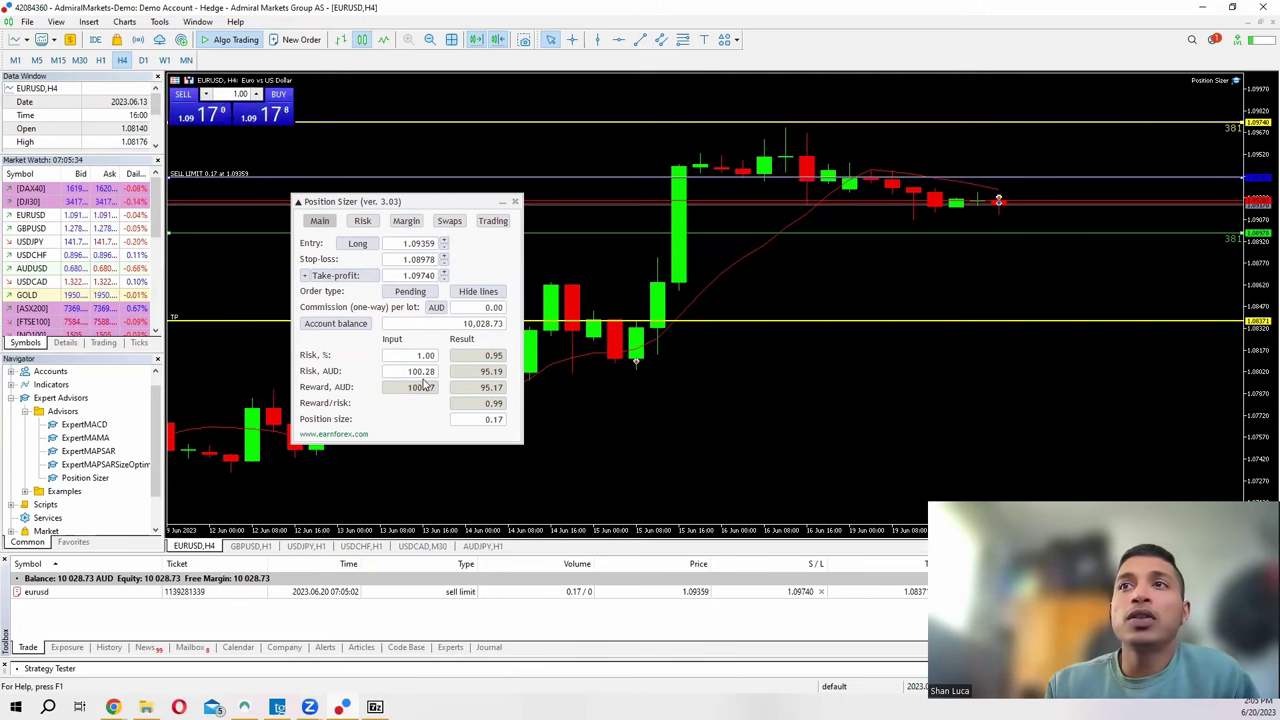
# - Execute and confirm the 0.17-lot EURUSD buy stop order at 1.09359
pyautogui.click(492, 221)
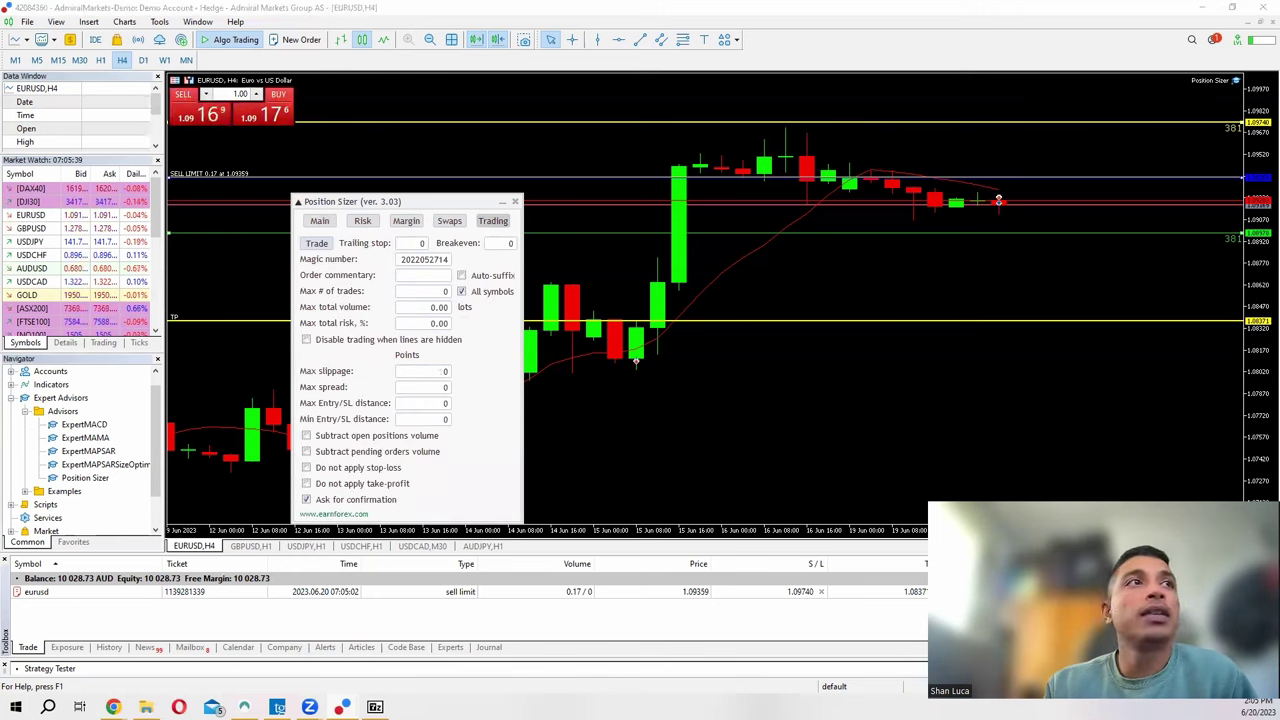
pyautogui.click(317, 245)
pyautogui.click(618, 381)
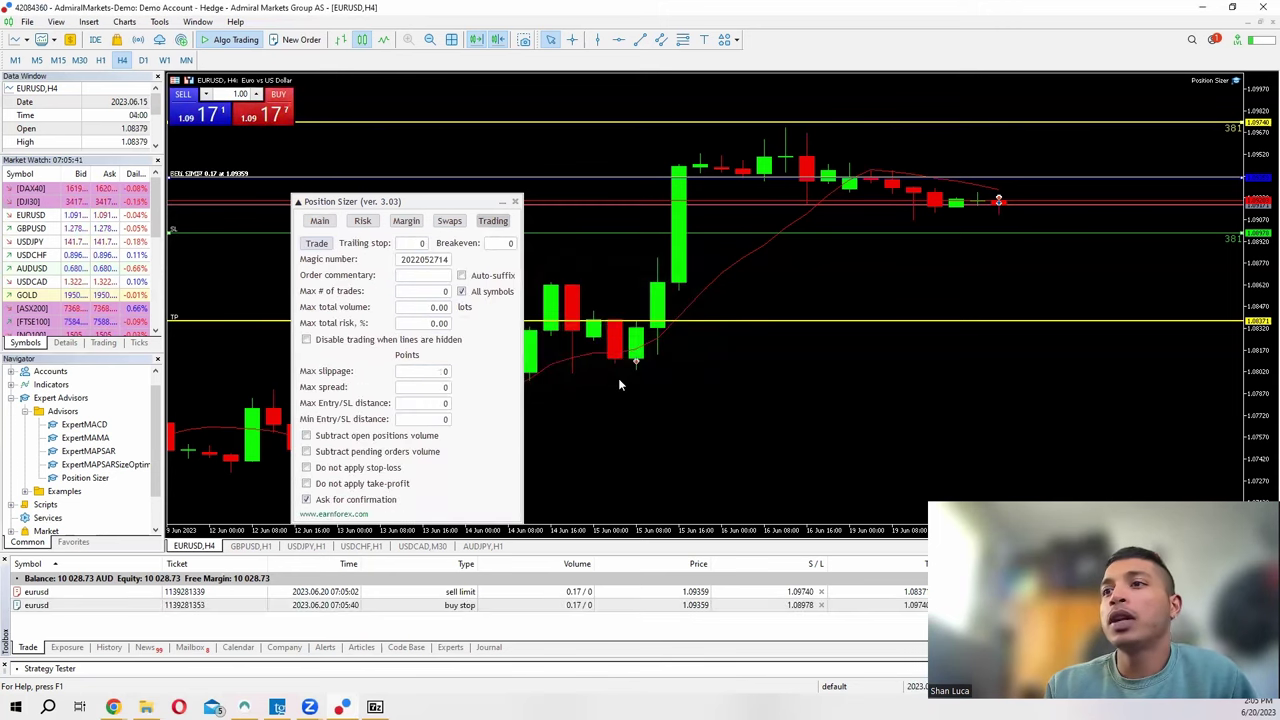